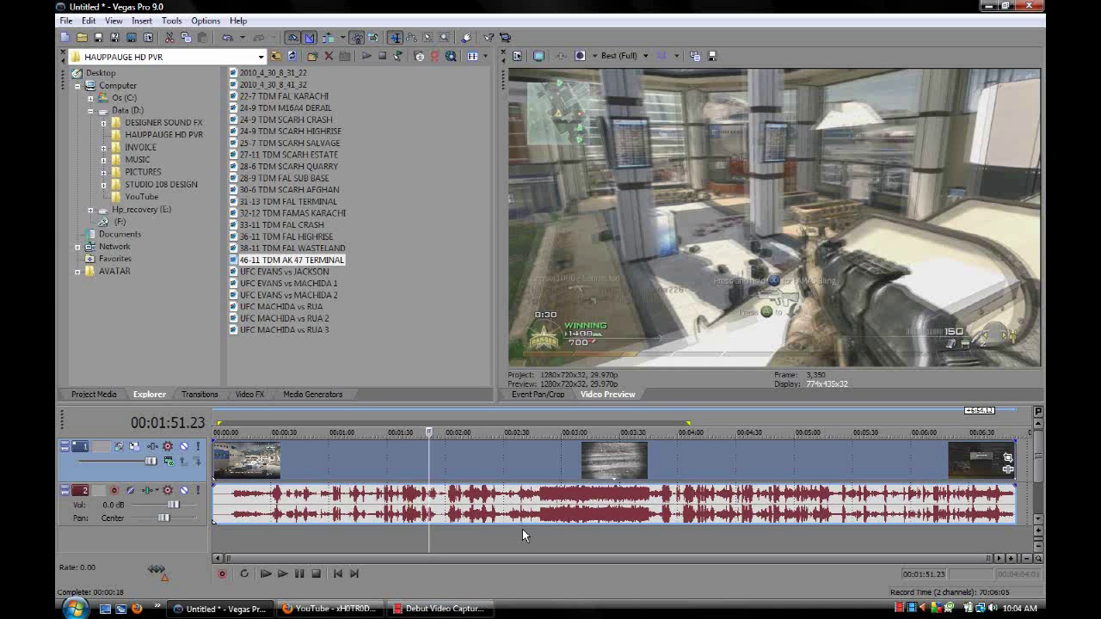
# Set the project's video properties to the HDV 720-30p (1280x720, 29.970 fps) template, Best full-resolution rendering quality and Gaussian motion blur
pyautogui.click(519, 56)
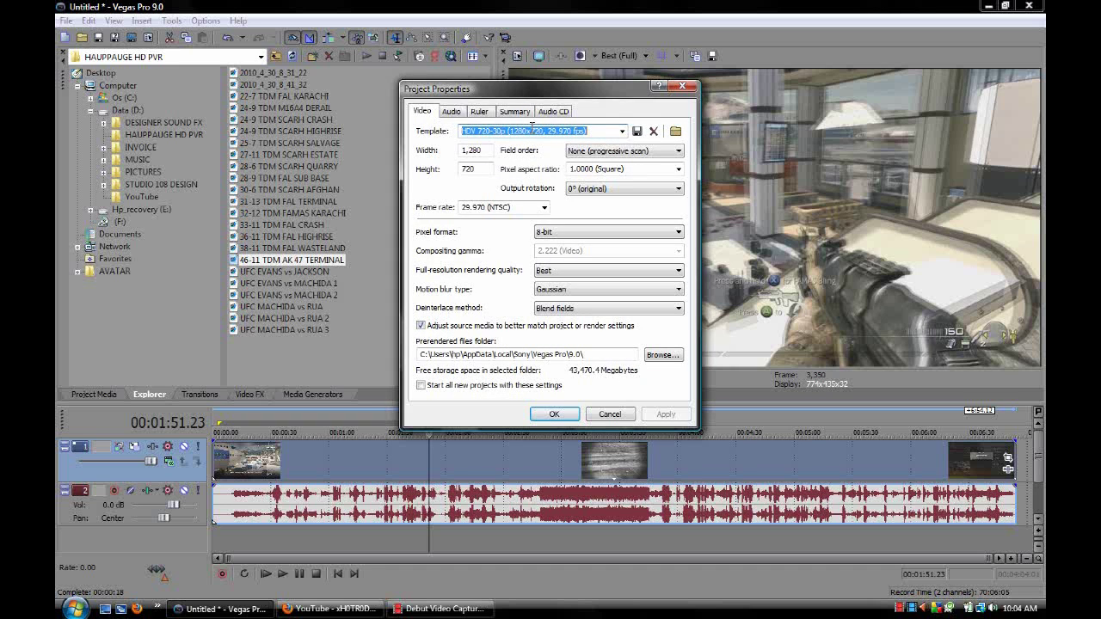
pyautogui.click(622, 132)
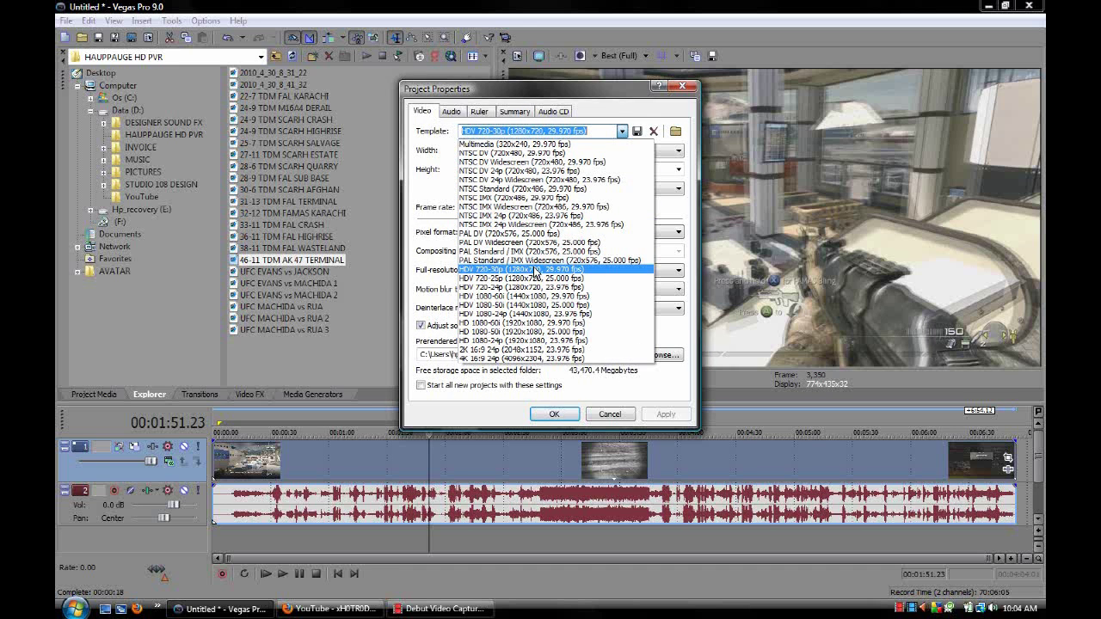
pyautogui.click(622, 131)
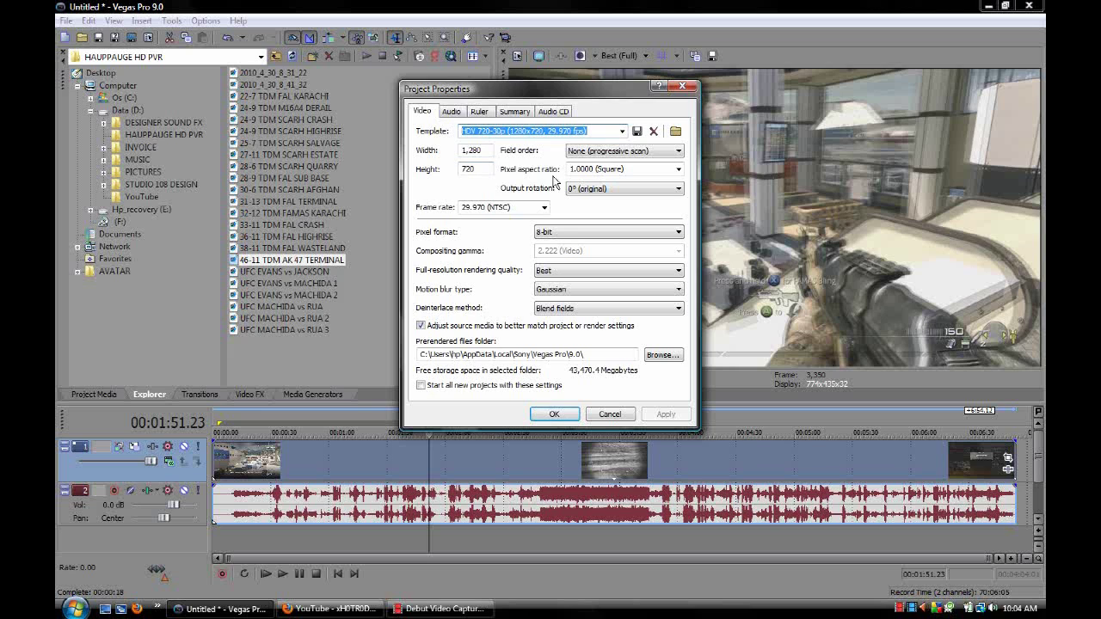
pyautogui.click(559, 270)
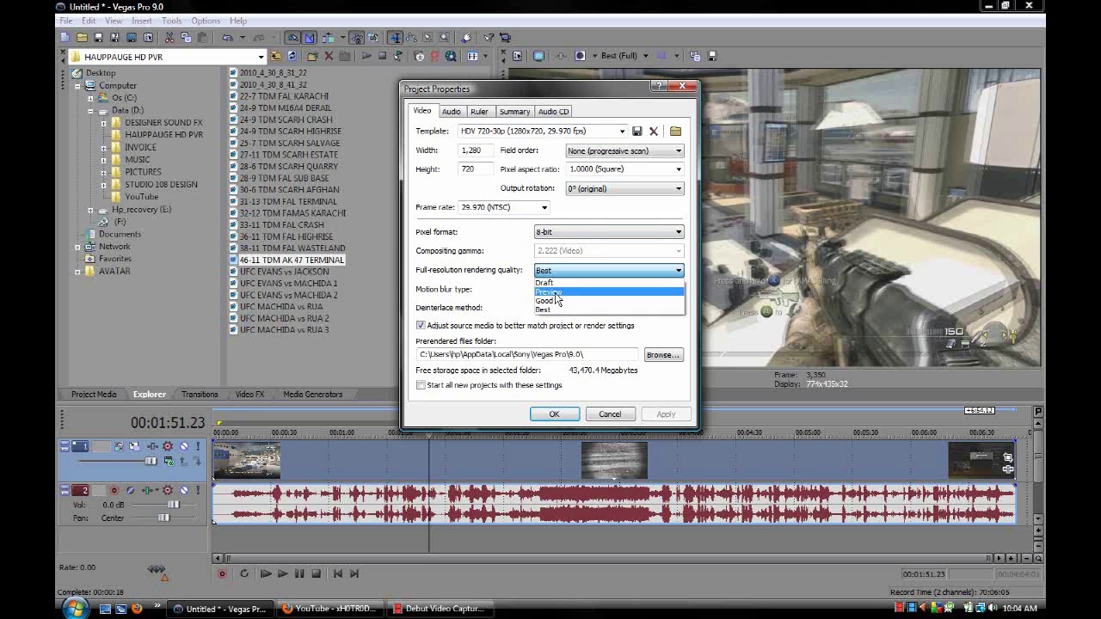
pyautogui.click(567, 297)
pyautogui.click(566, 293)
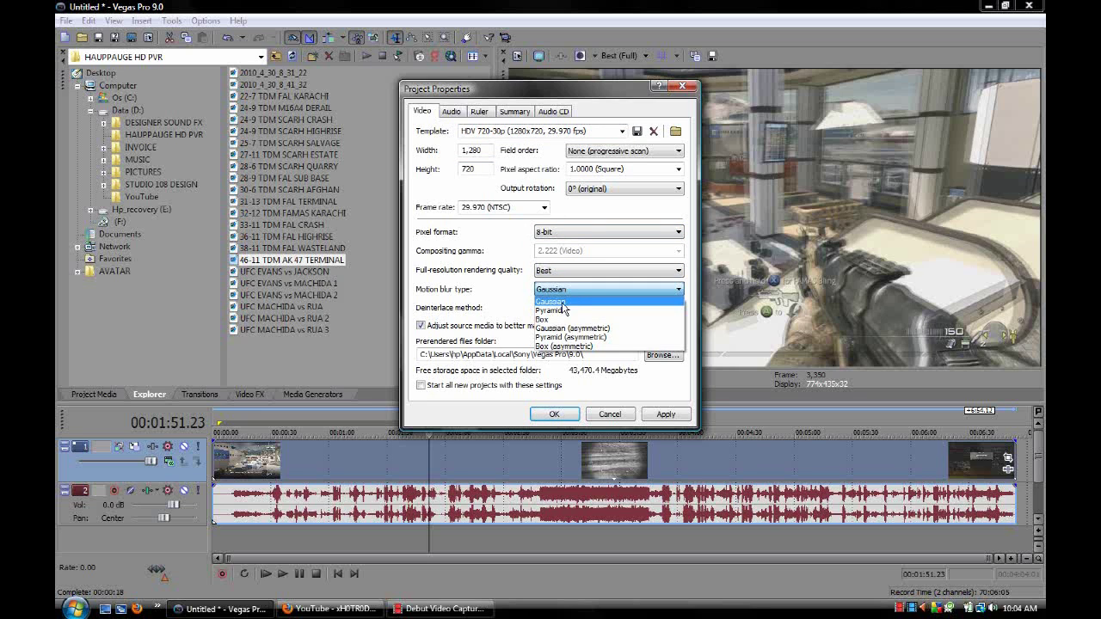
pyautogui.click(562, 302)
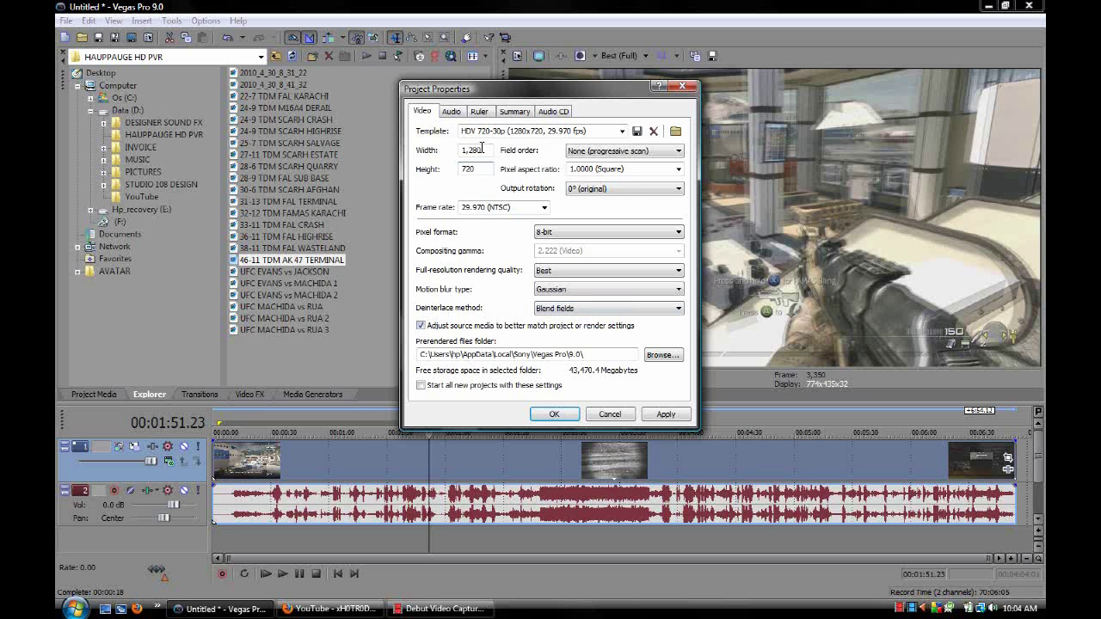
# Review the project's audio, ruler, summary and audio CD properties, and accept the project settings
pyautogui.click(451, 111)
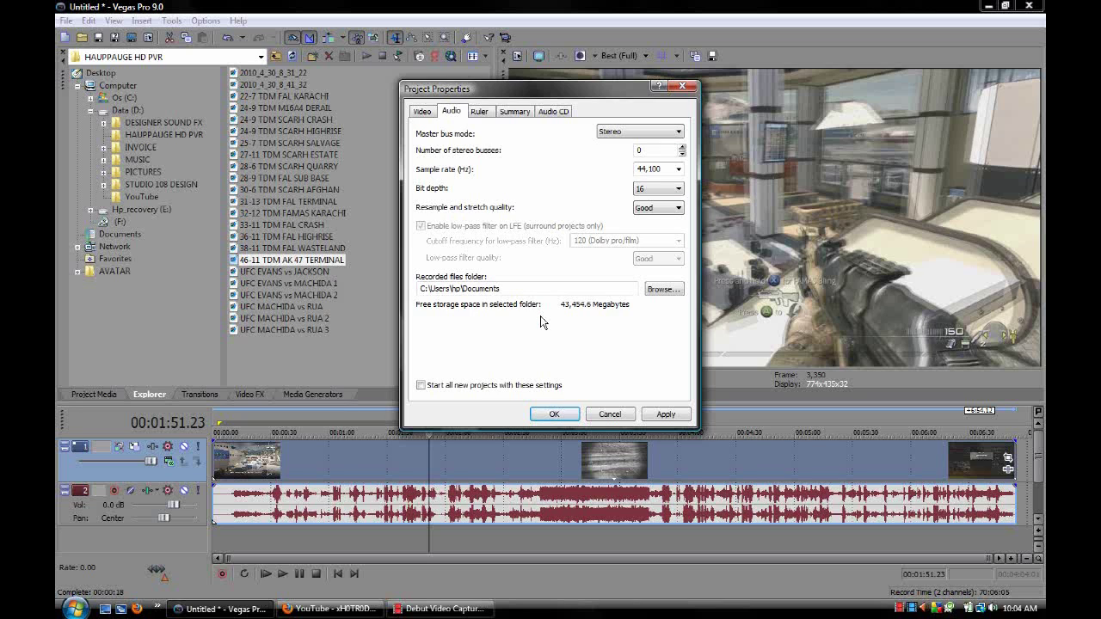
pyautogui.click(483, 115)
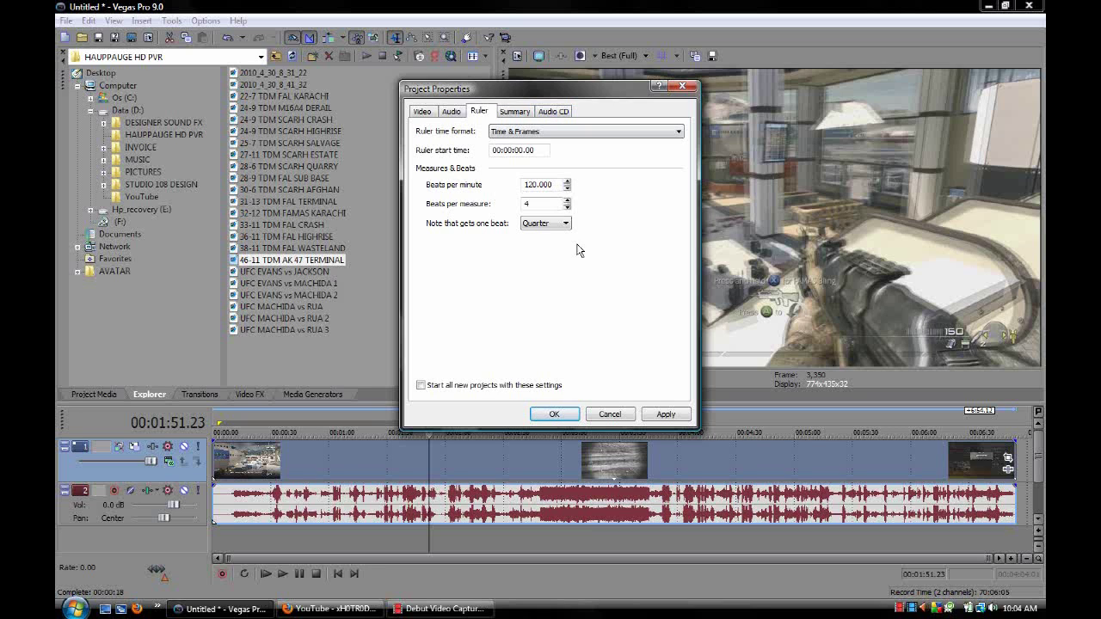
pyautogui.click(531, 117)
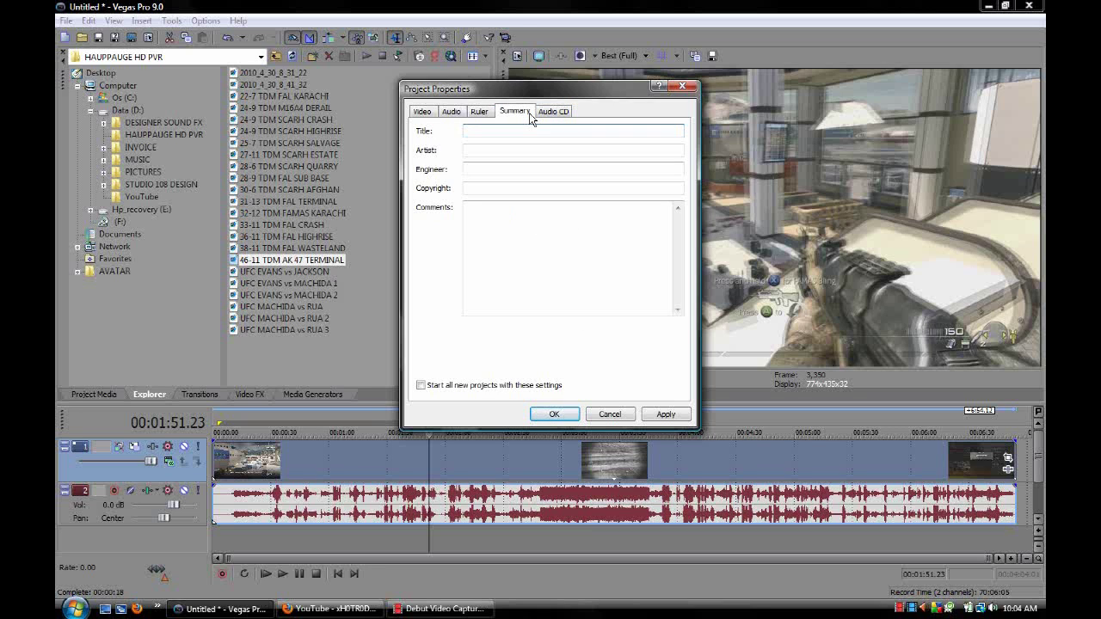
pyautogui.click(551, 113)
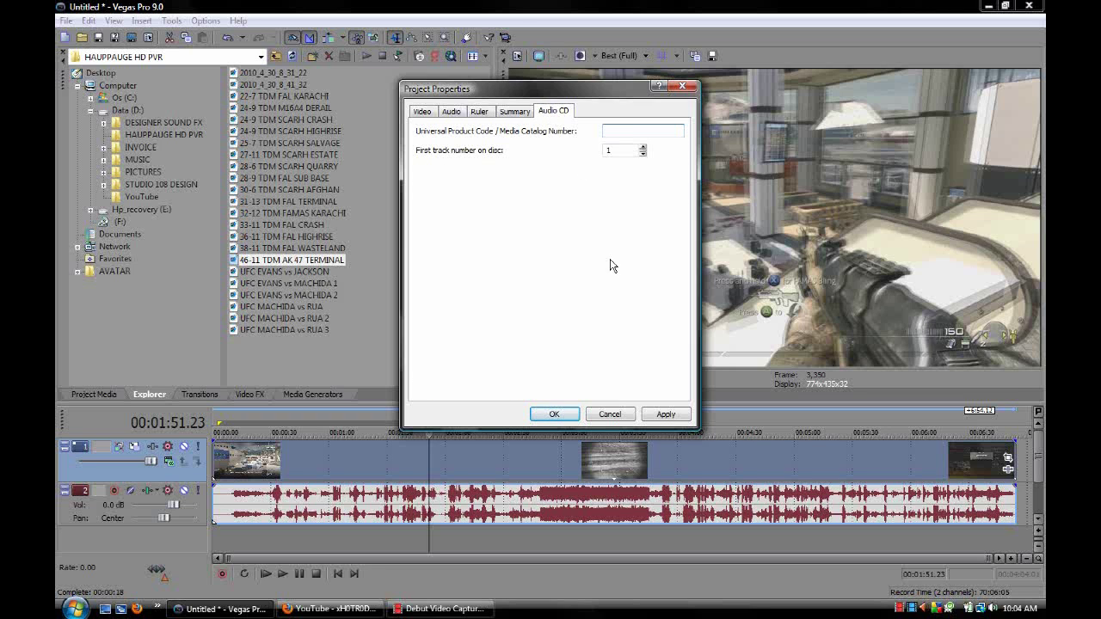
pyautogui.click(549, 418)
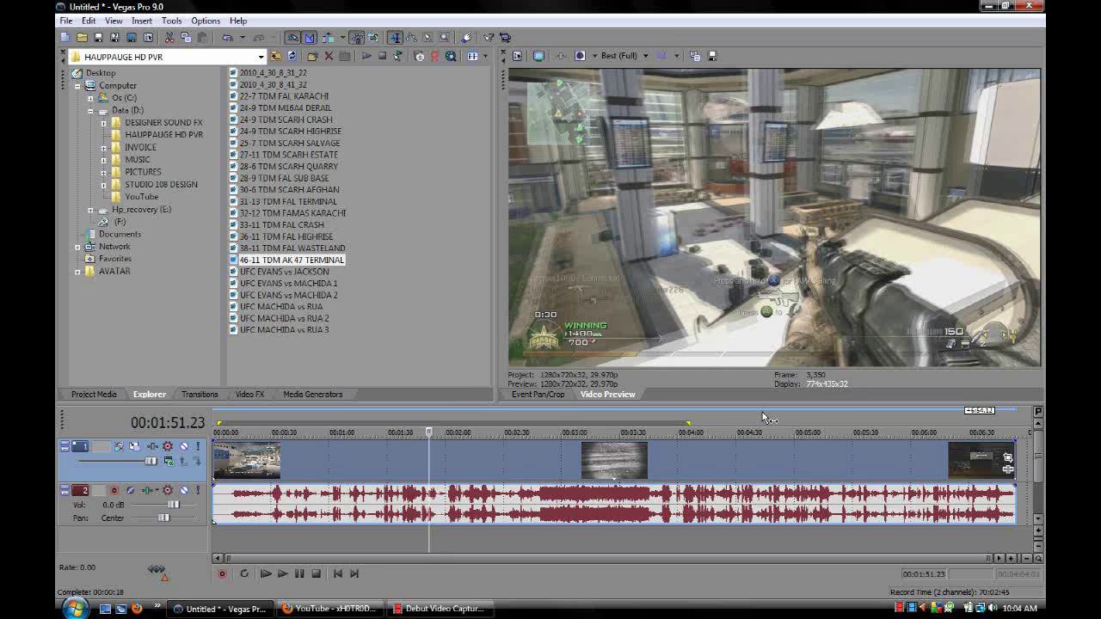
# Disable resampling in the properties of the video event on track 1
pyautogui.rightClick(695, 468)
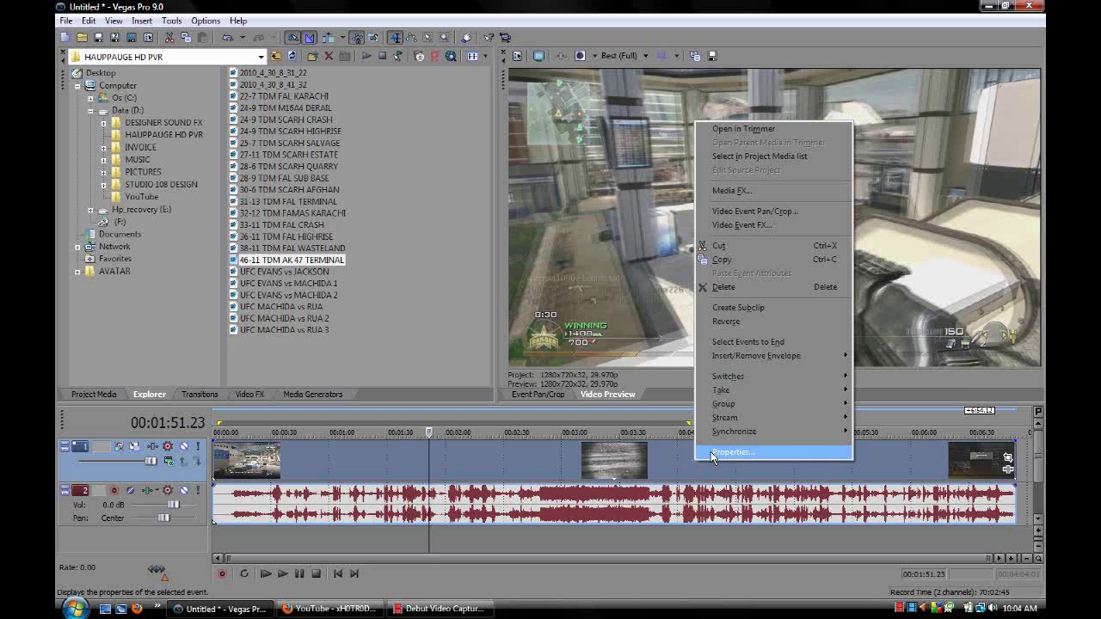
pyautogui.click(711, 453)
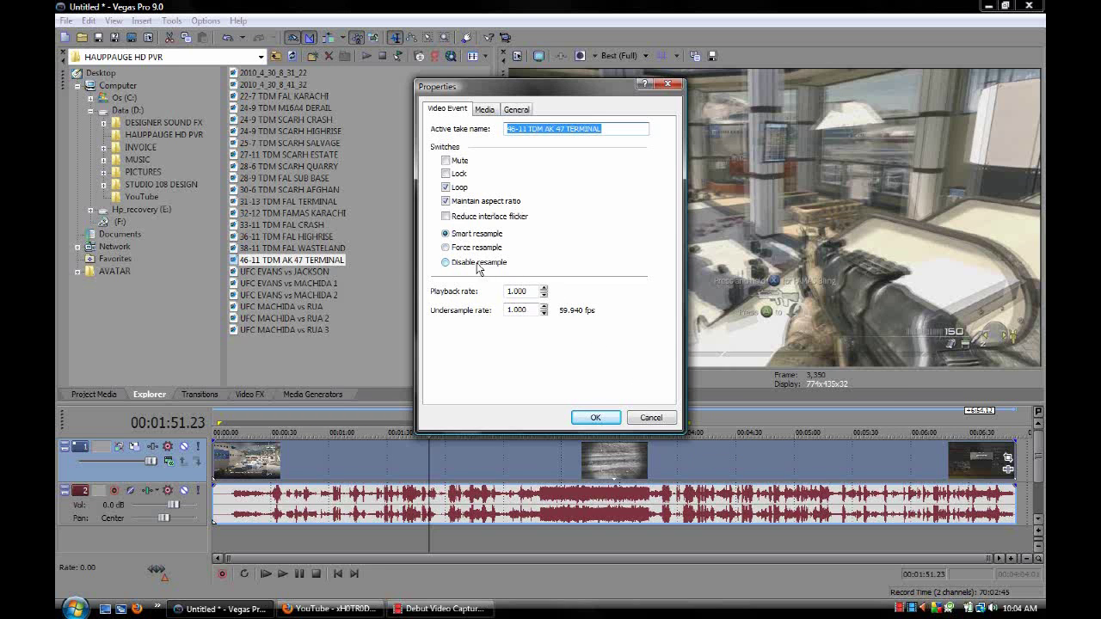
pyautogui.click(446, 262)
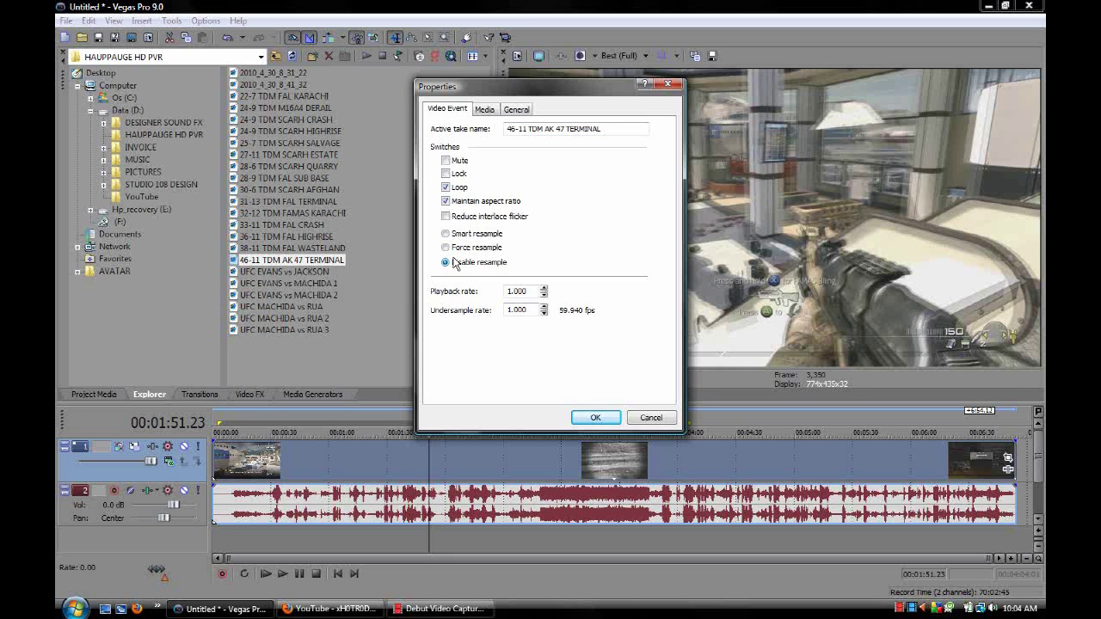
pyautogui.click(595, 419)
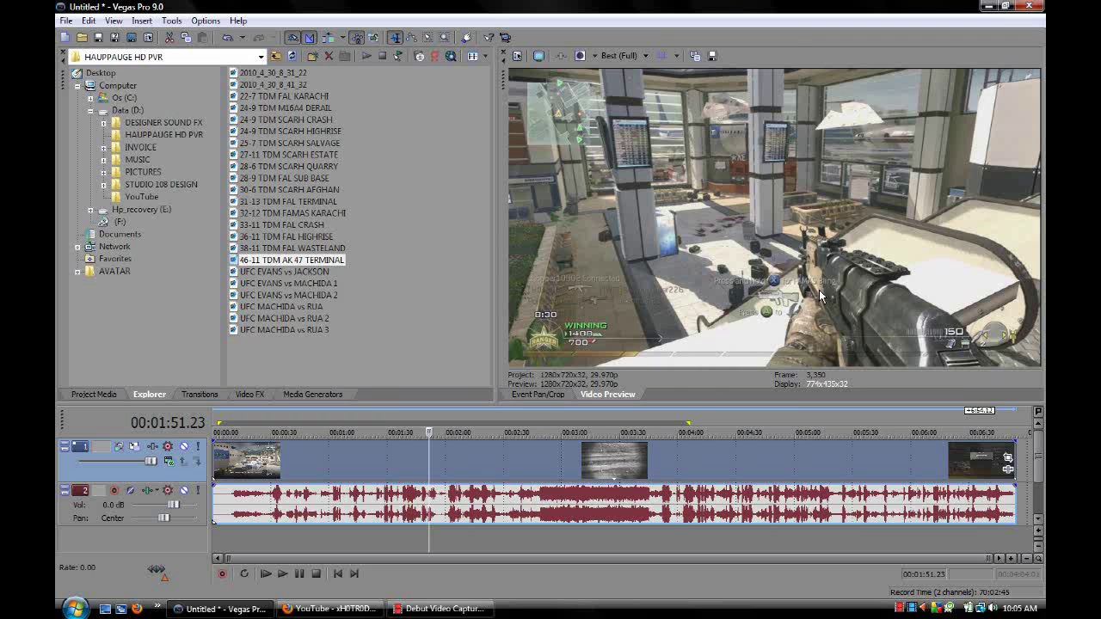
# Crop the video event very slightly inward with Event Pan/Crop and return to the video preview
pyautogui.click(1008, 462)
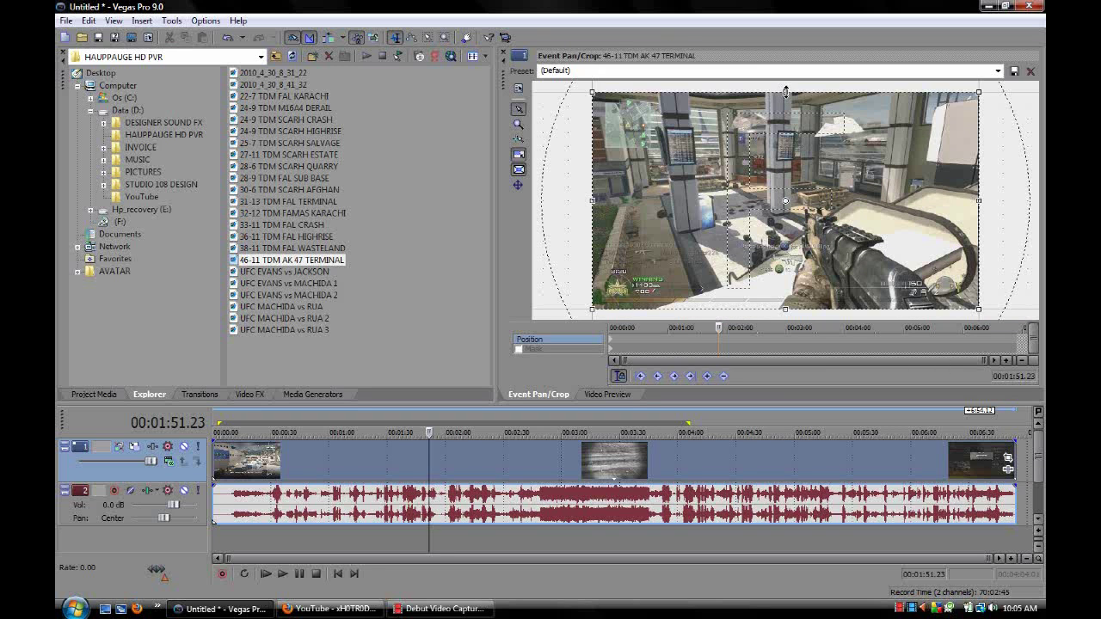
pyautogui.moveTo(785, 91); pyautogui.dragTo(785, 94)
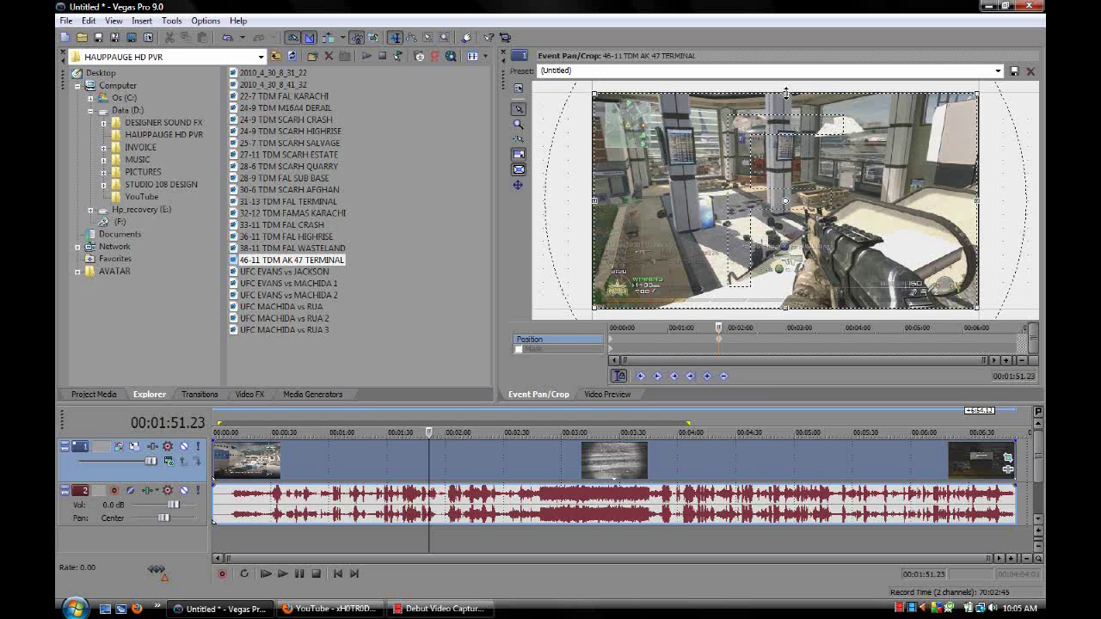
pyautogui.click(621, 393)
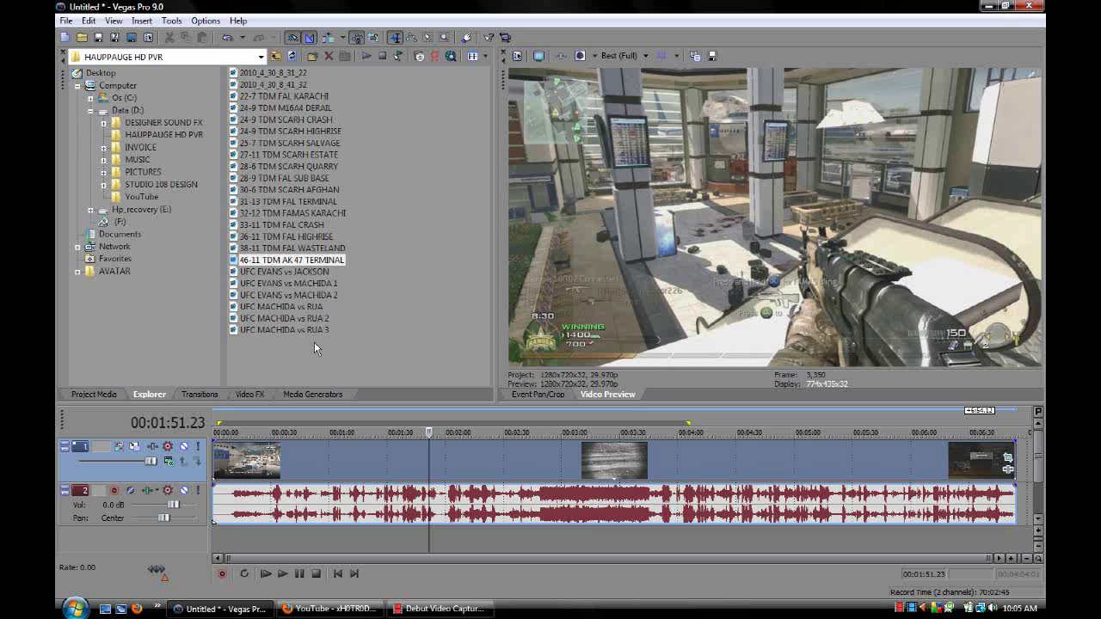
# Apply the Levels effect's YouTube preset to the video event, with input start 0.116, output start 0.000, and input end, output end and gamma 1.000
pyautogui.click(247, 394)
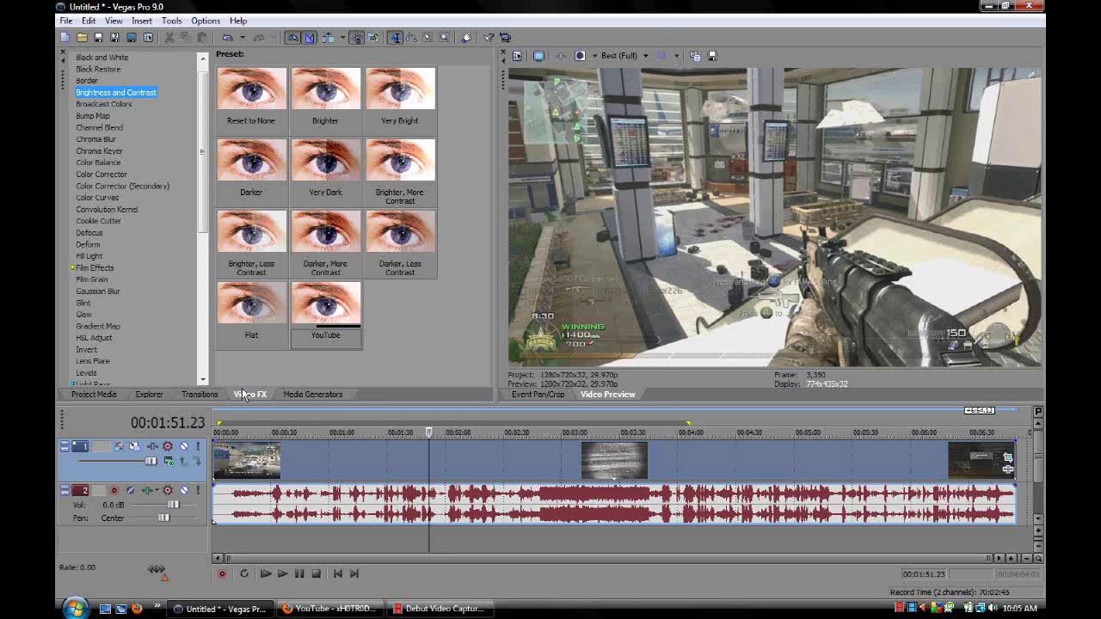
pyautogui.scroll(-8, 198, 284)
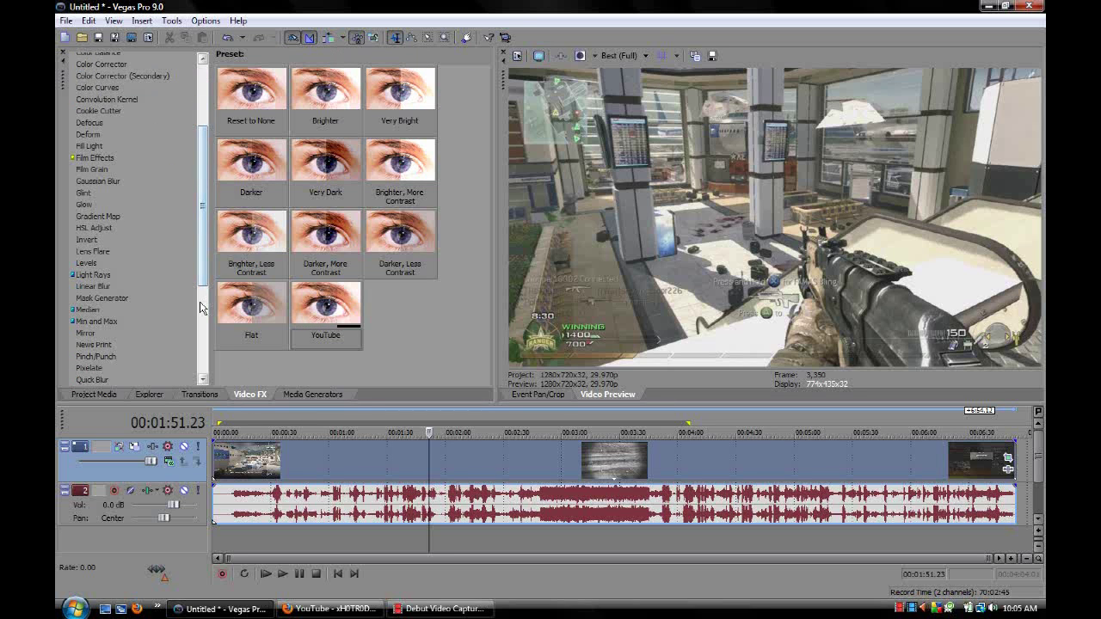
pyautogui.click(94, 88)
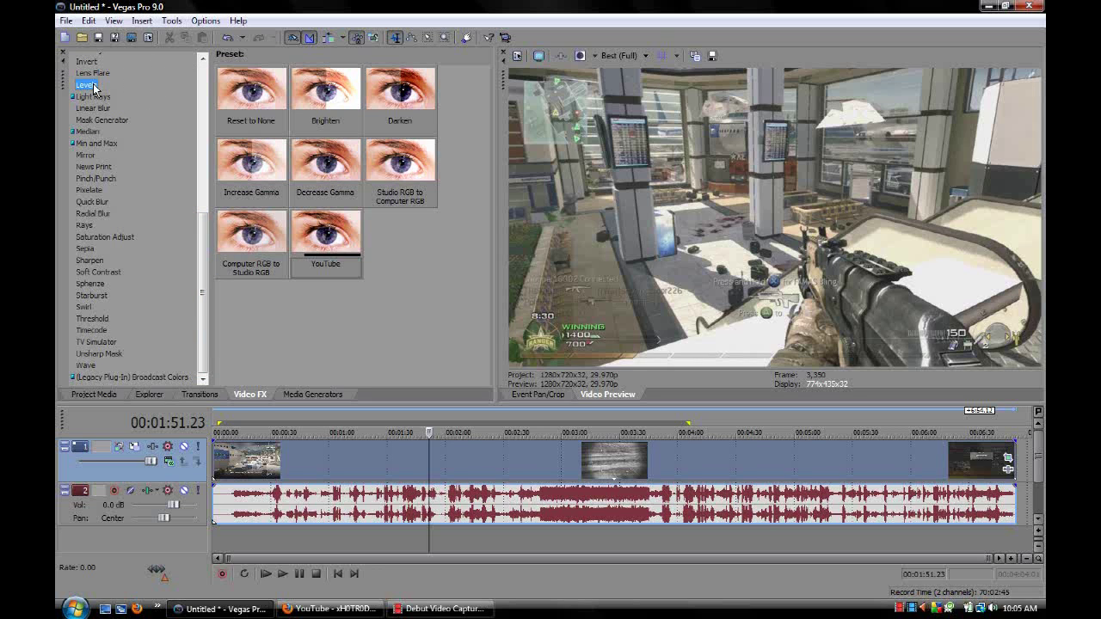
pyautogui.click(331, 245)
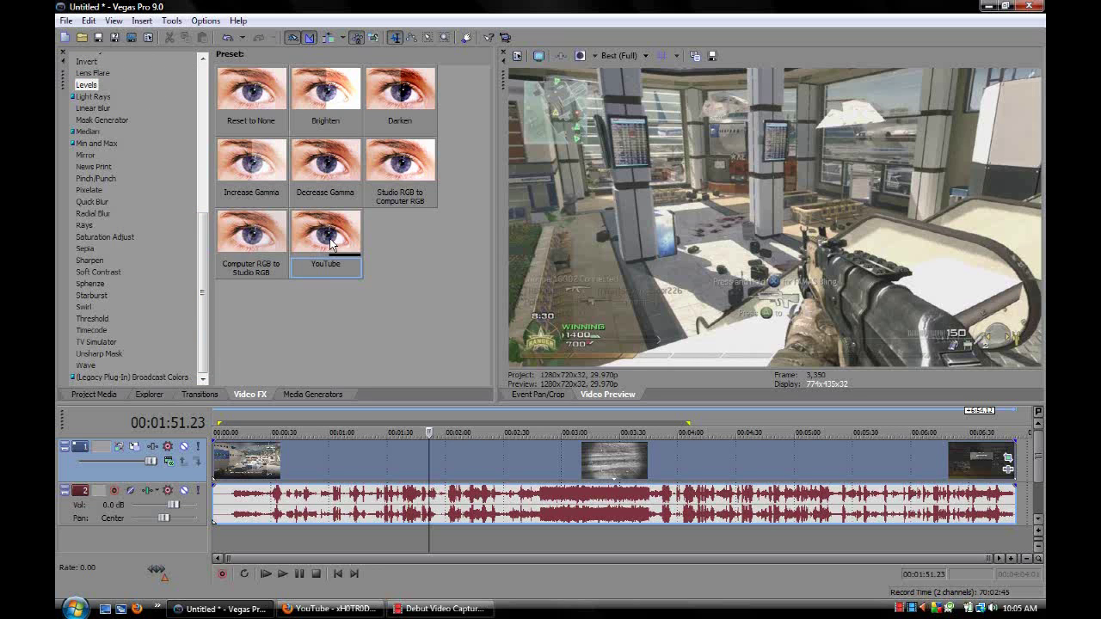
pyautogui.moveTo(331, 243); pyautogui.dragTo(355, 460)
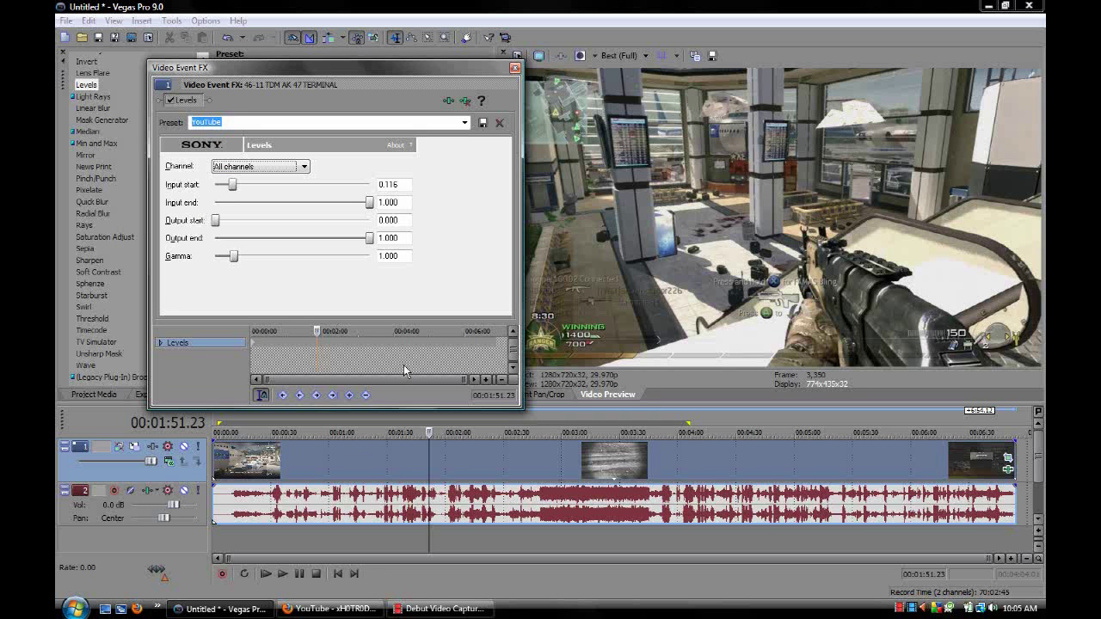
pyautogui.click(402, 183)
pyautogui.click(407, 203)
pyautogui.click(404, 239)
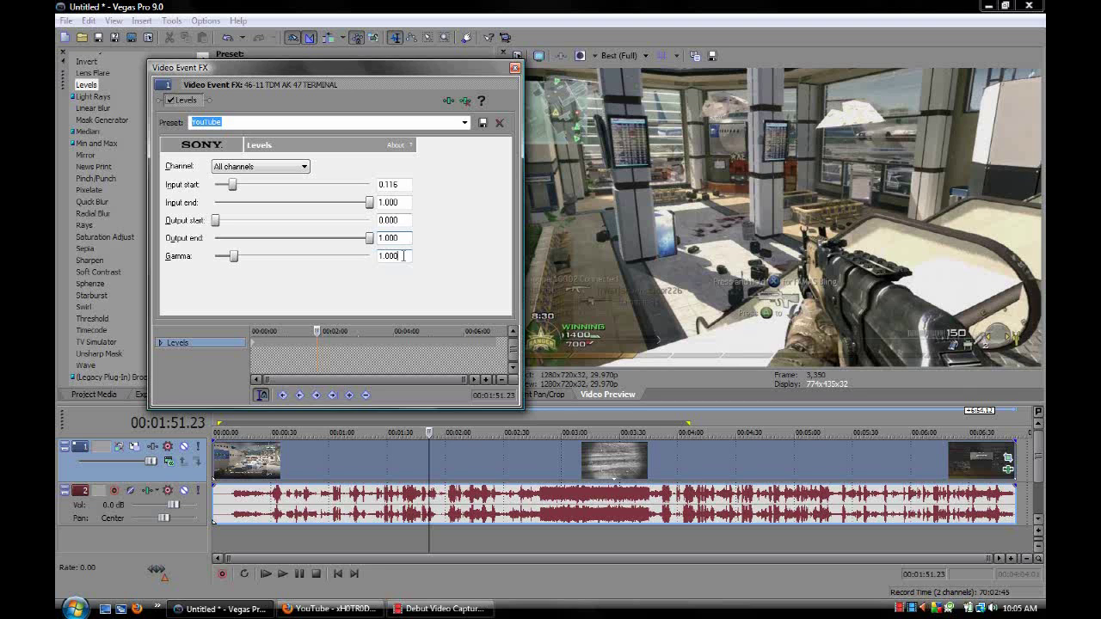
pyautogui.click(515, 68)
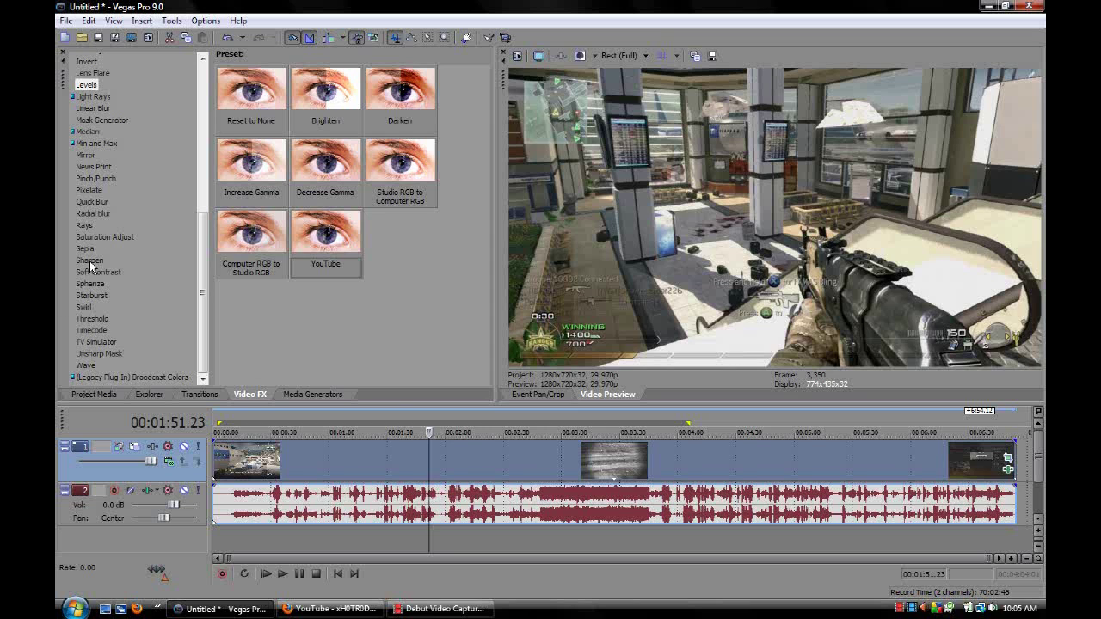
# Apply the Sharpen effect's Light preset, amount 0.250, to the video event
pyautogui.click(90, 262)
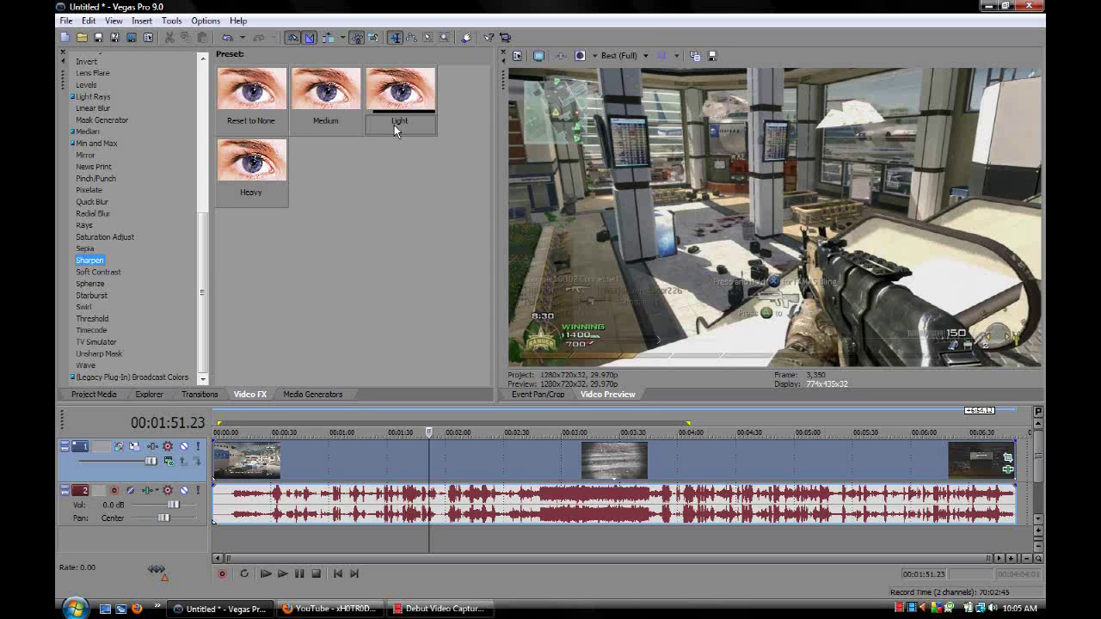
pyautogui.moveTo(396, 123); pyautogui.dragTo(466, 457)
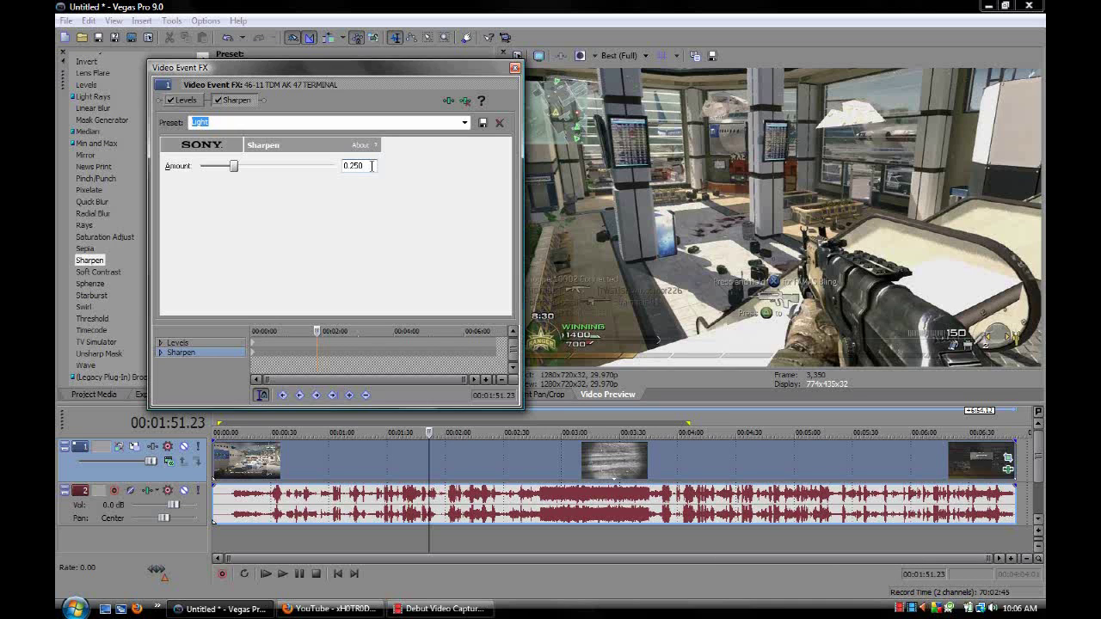
pyautogui.click(514, 69)
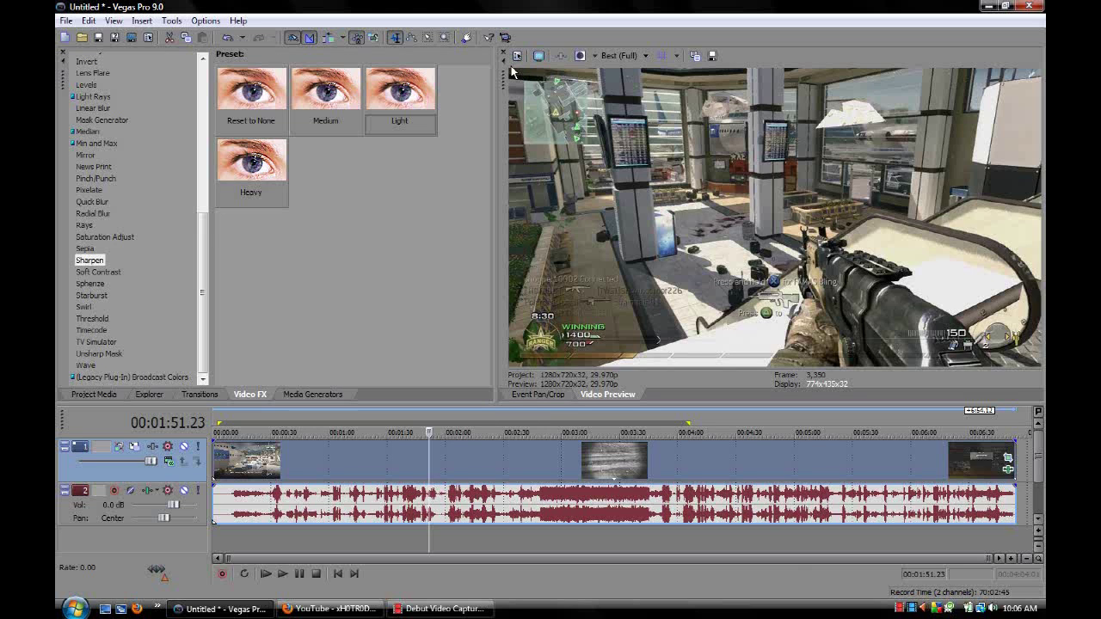
# Widen the video preview area and add the Color Curves effect with the Reset to None preset to the video event
pyautogui.moveTo(499, 240); pyautogui.dragTo(445, 236)
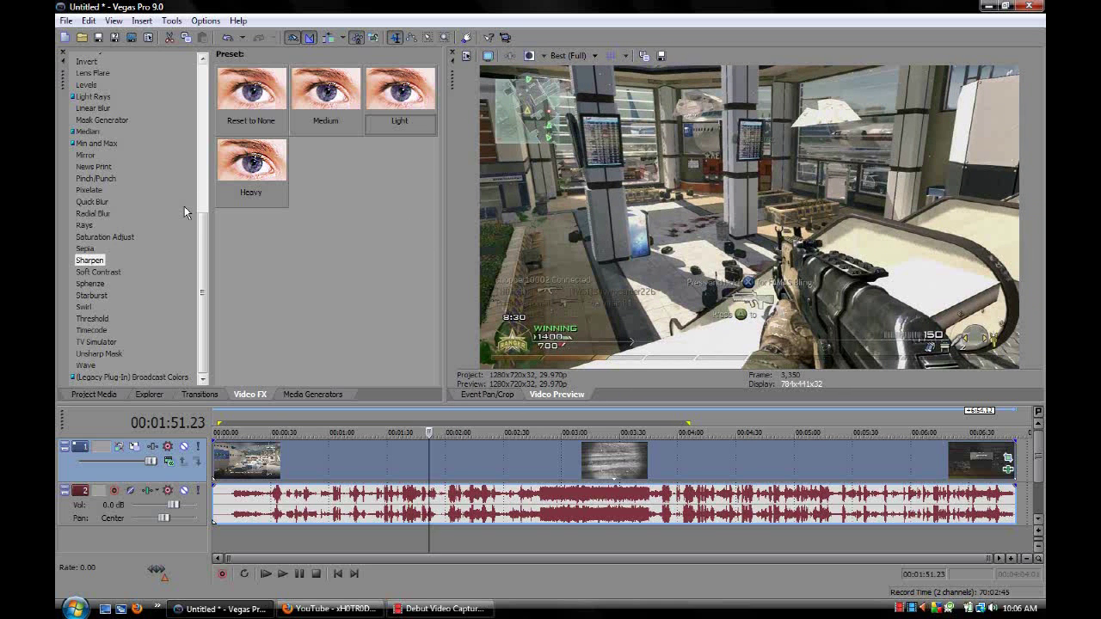
pyautogui.moveTo(204, 231); pyautogui.dragTo(213, 102)
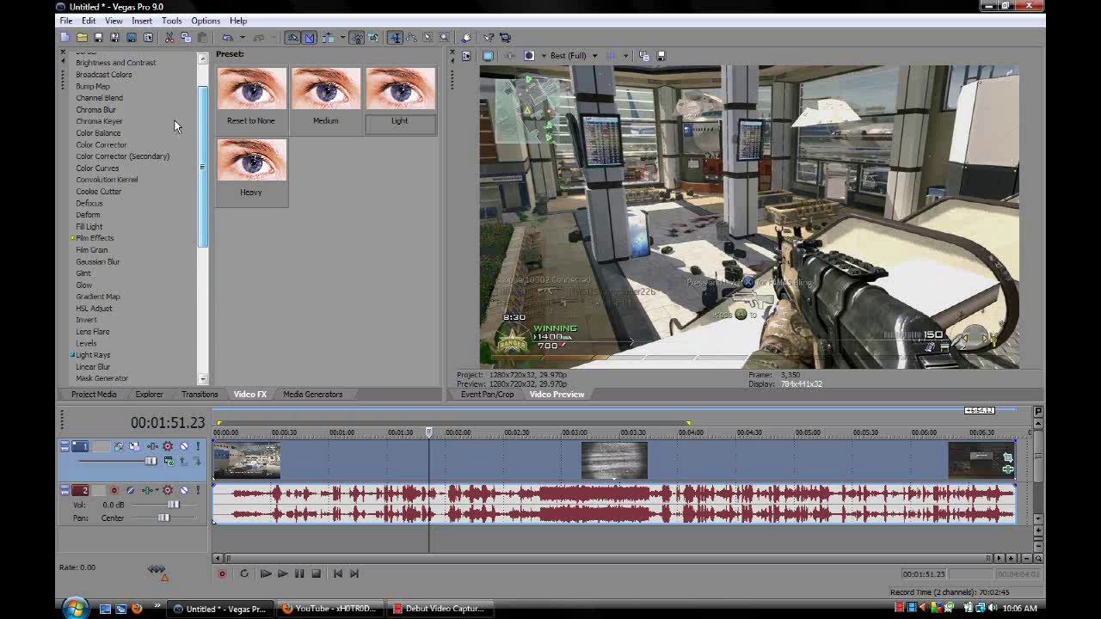
pyautogui.click(110, 170)
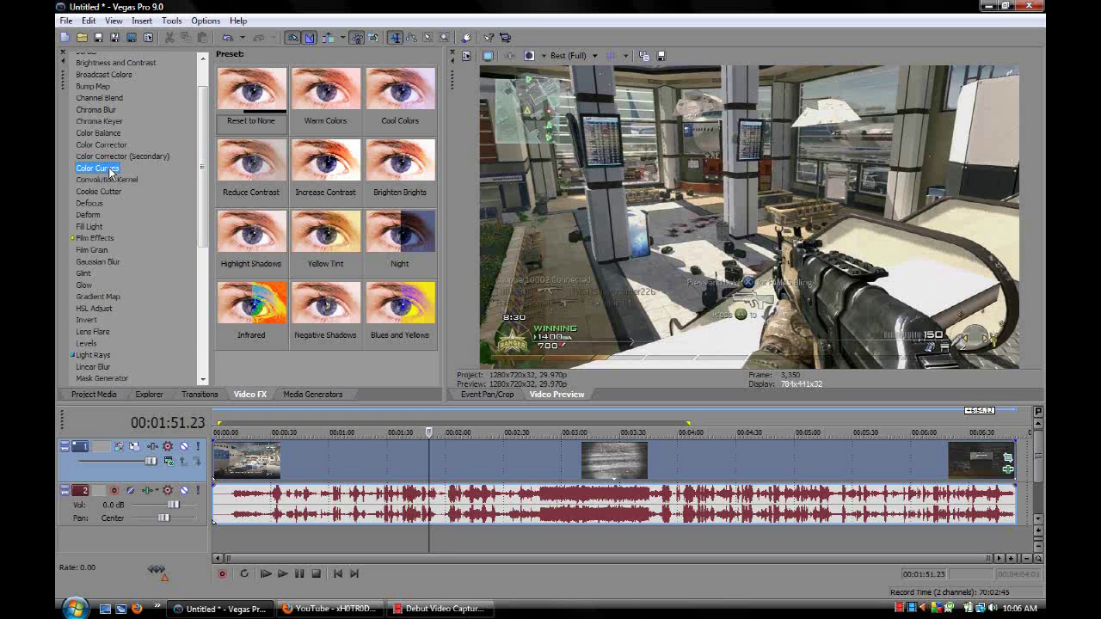
pyautogui.click(254, 102)
pyautogui.moveTo(254, 101); pyautogui.dragTo(493, 458)
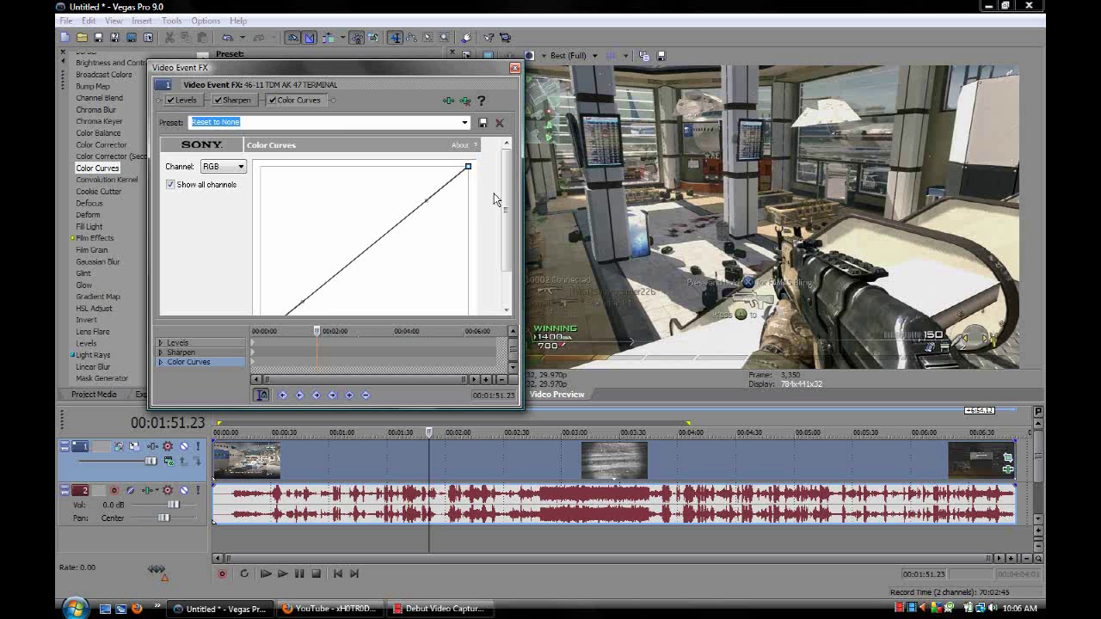
# Bend the RGB color curve into a gentle S by raising its upper handle to the graph's top edge and lowering its lower handle to the baseline
pyautogui.moveTo(508, 191); pyautogui.dragTo(507, 211)
pyautogui.moveTo(427, 178); pyautogui.dragTo(424, 141)
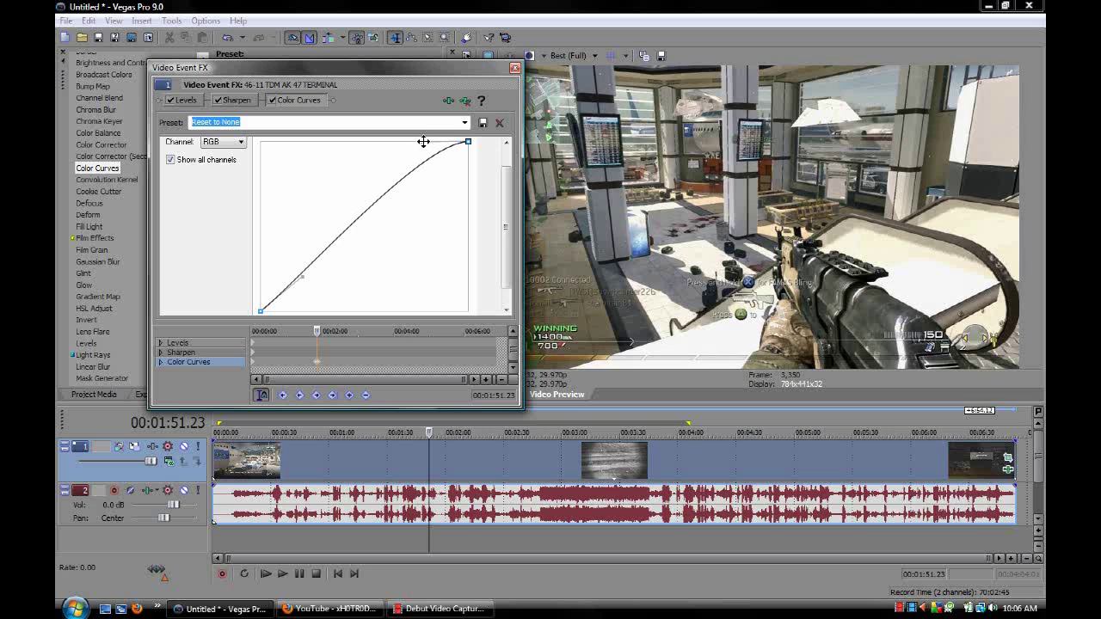
pyautogui.moveTo(506, 215); pyautogui.dragTo(506, 234)
pyautogui.moveTo(305, 256); pyautogui.dragTo(302, 290)
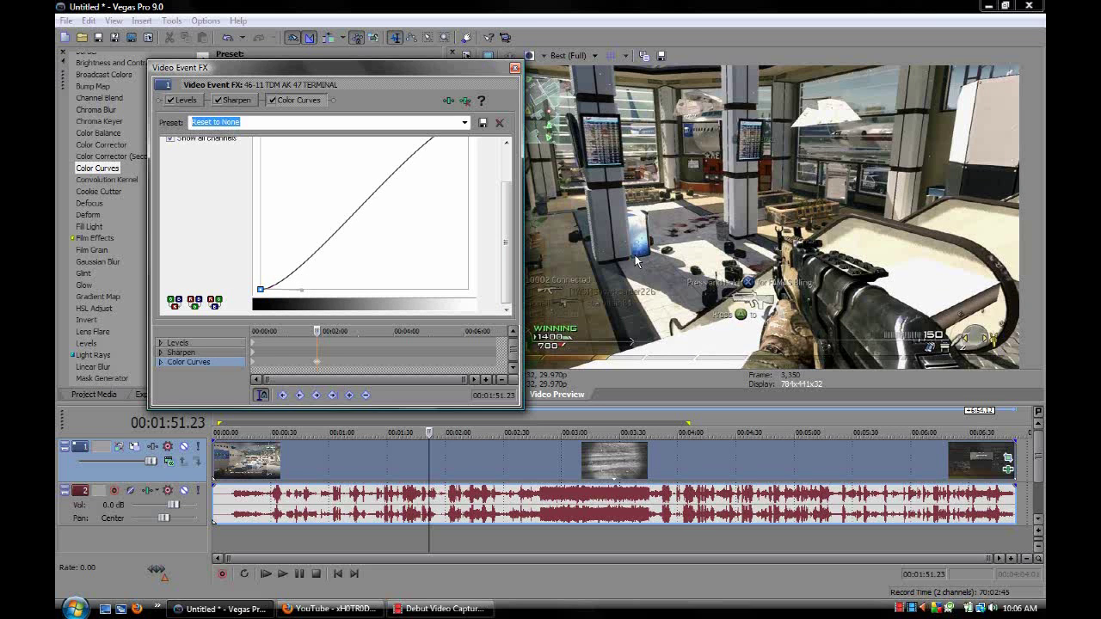
pyautogui.scroll(3, 507, 202)
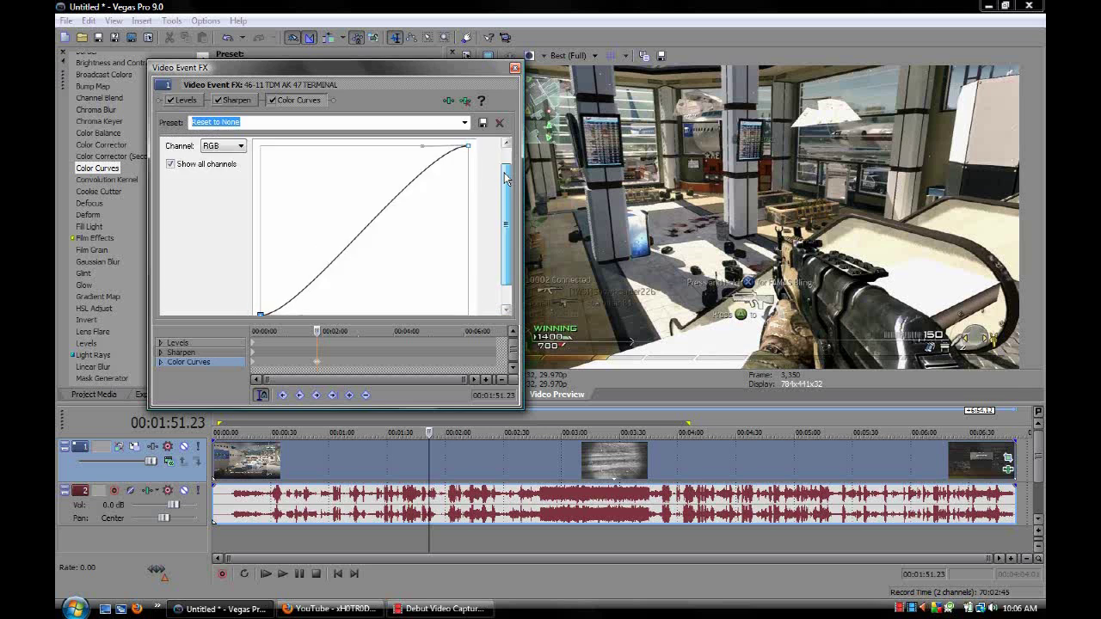
# Apply the Brightness and Contrast effect's YouTube preset to the video event, with brightness 0.03, contrast 0.05 and contrast center 0.50
pyautogui.click(515, 68)
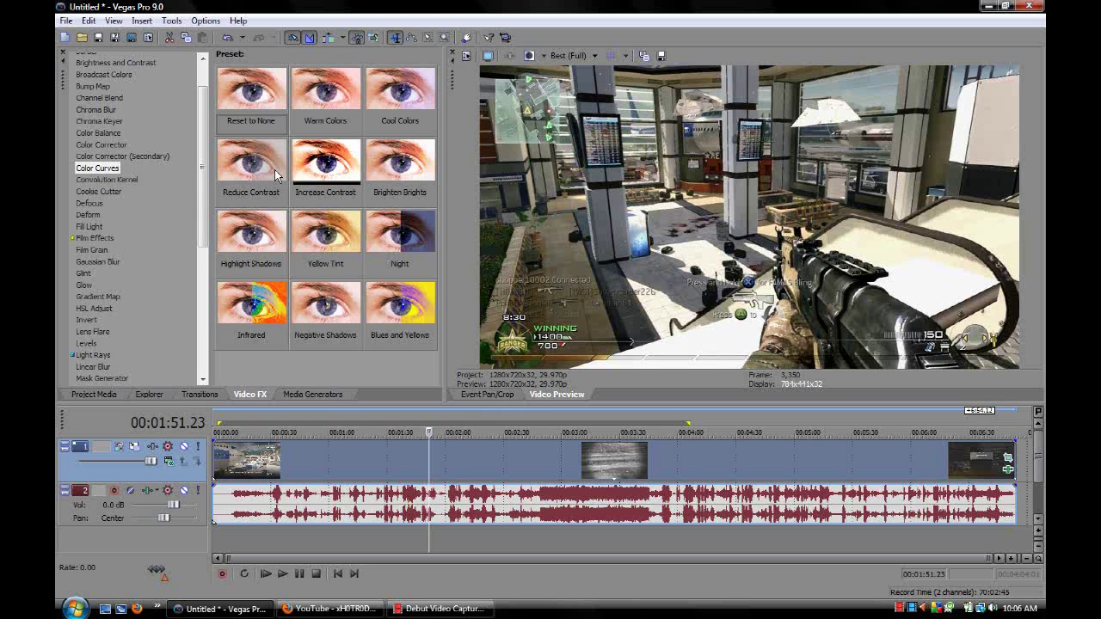
pyautogui.scroll(1, 203, 187)
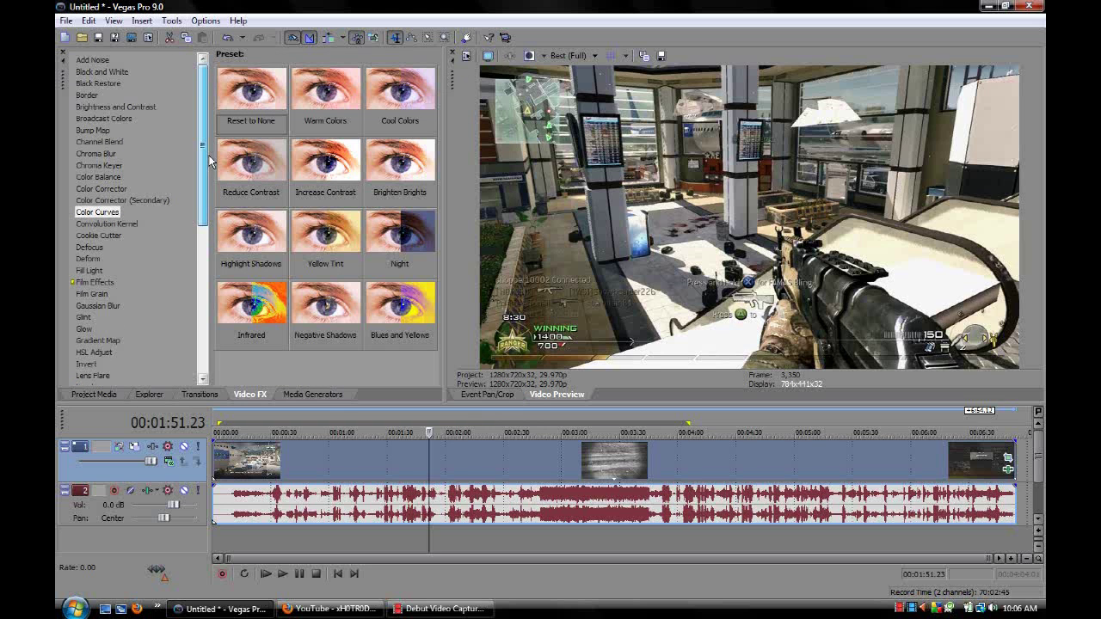
pyautogui.click(135, 109)
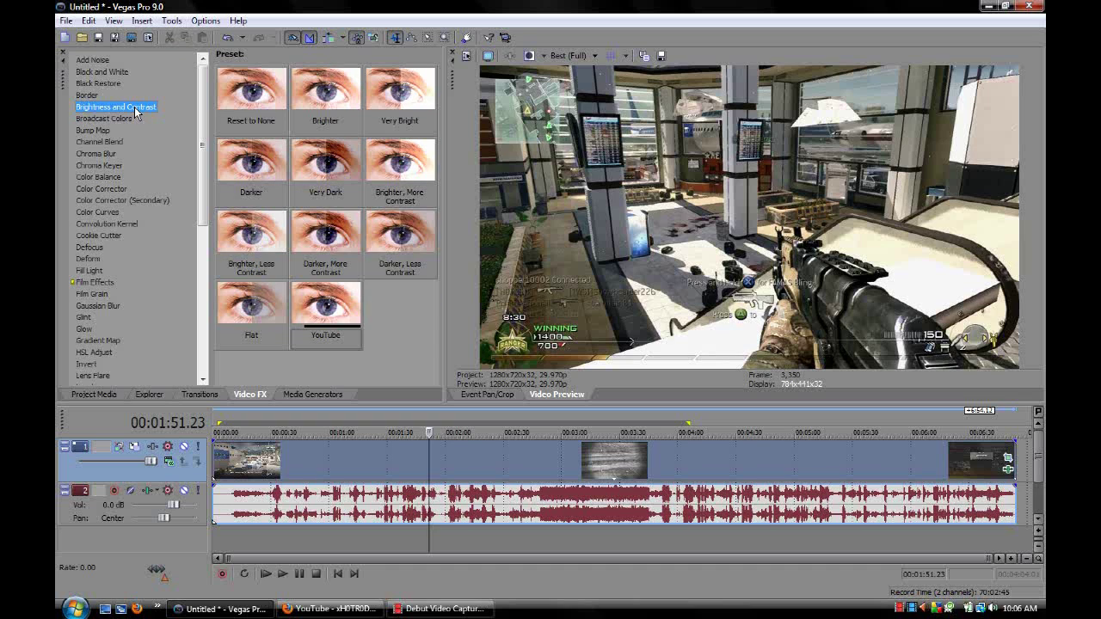
pyautogui.moveTo(310, 306); pyautogui.dragTo(461, 462)
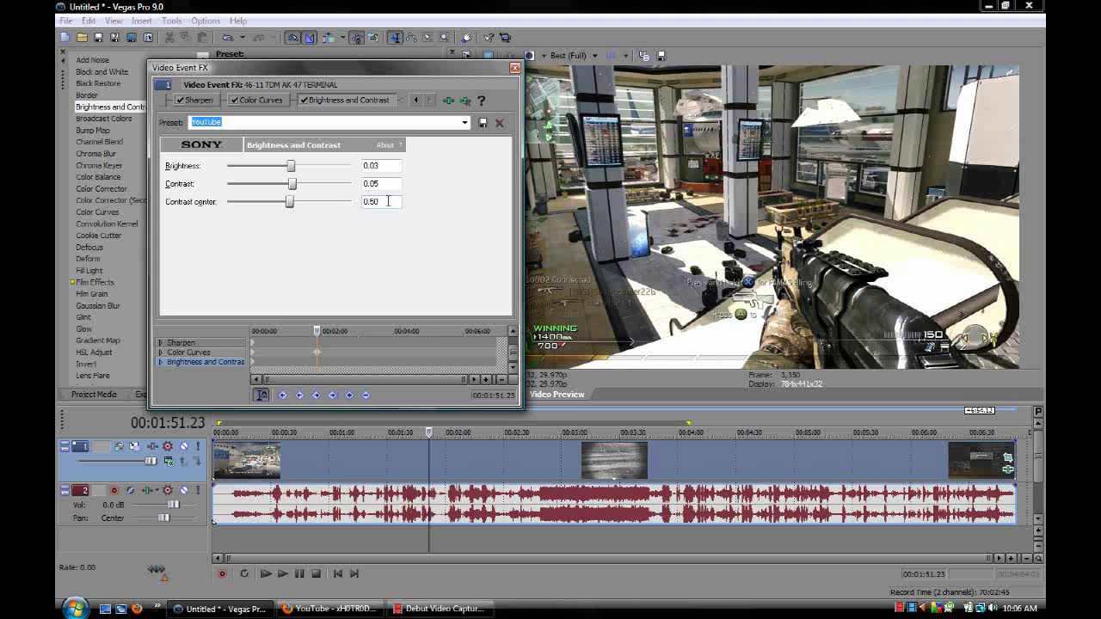
pyautogui.click(516, 68)
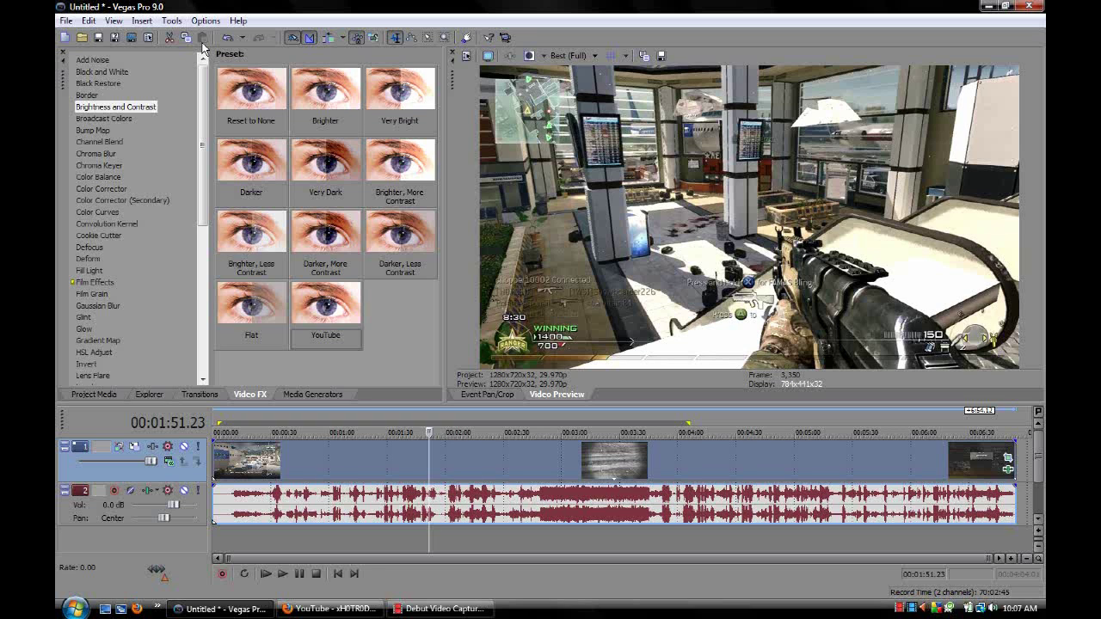
# Save the project to the Desktop as a Vegas Pro project file named test
pyautogui.click(98, 38)
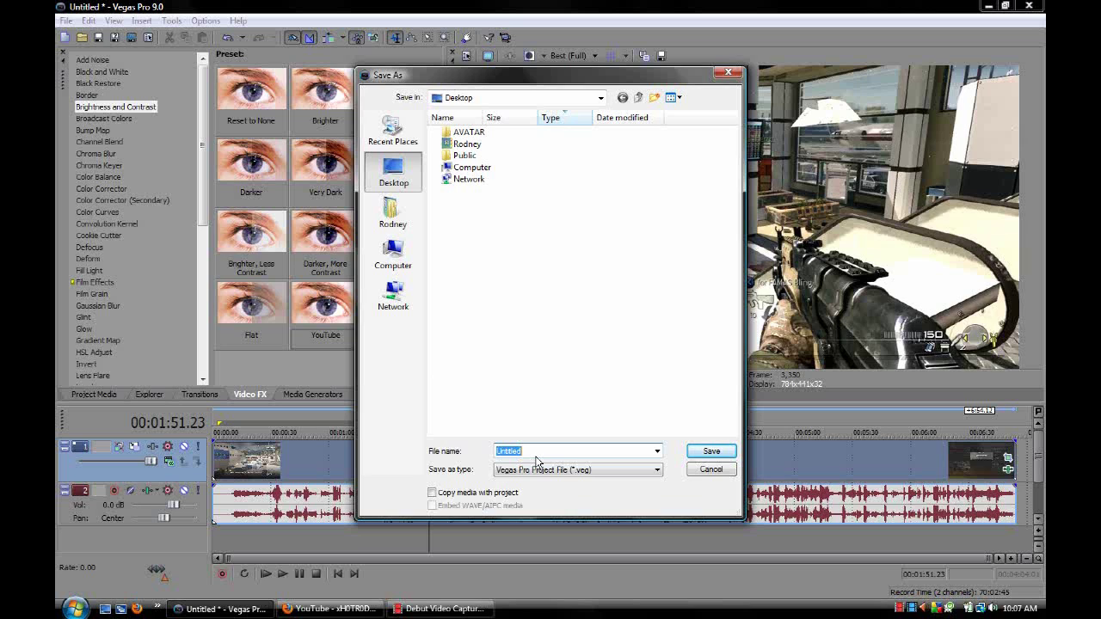
pyautogui.write('test')
pyautogui.click(723, 452)
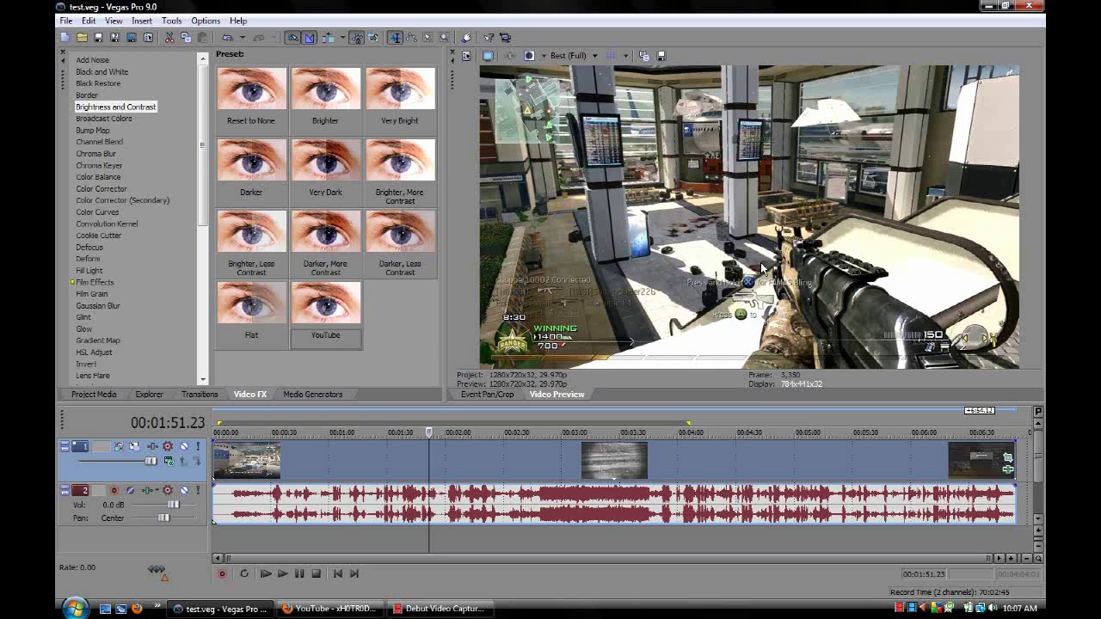
# Start a render of the project named test, using the Windows Media Video V11 (*.wmv) format and the HD PVR template
pyautogui.click(66, 22)
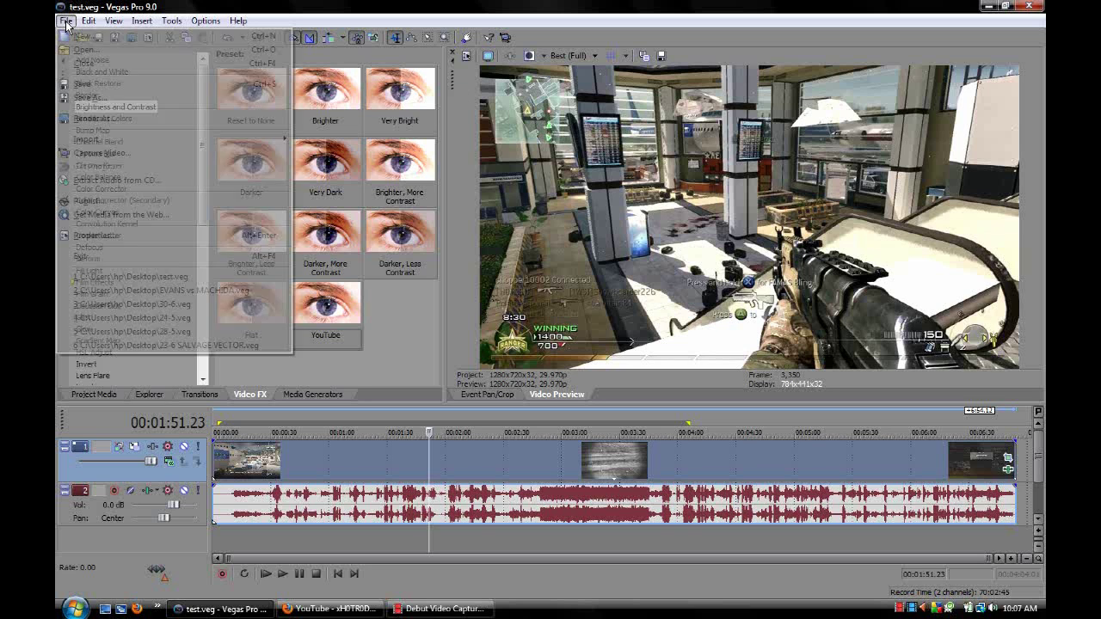
pyautogui.click(88, 120)
pyautogui.click(620, 338)
pyautogui.click(619, 338)
pyautogui.click(619, 338)
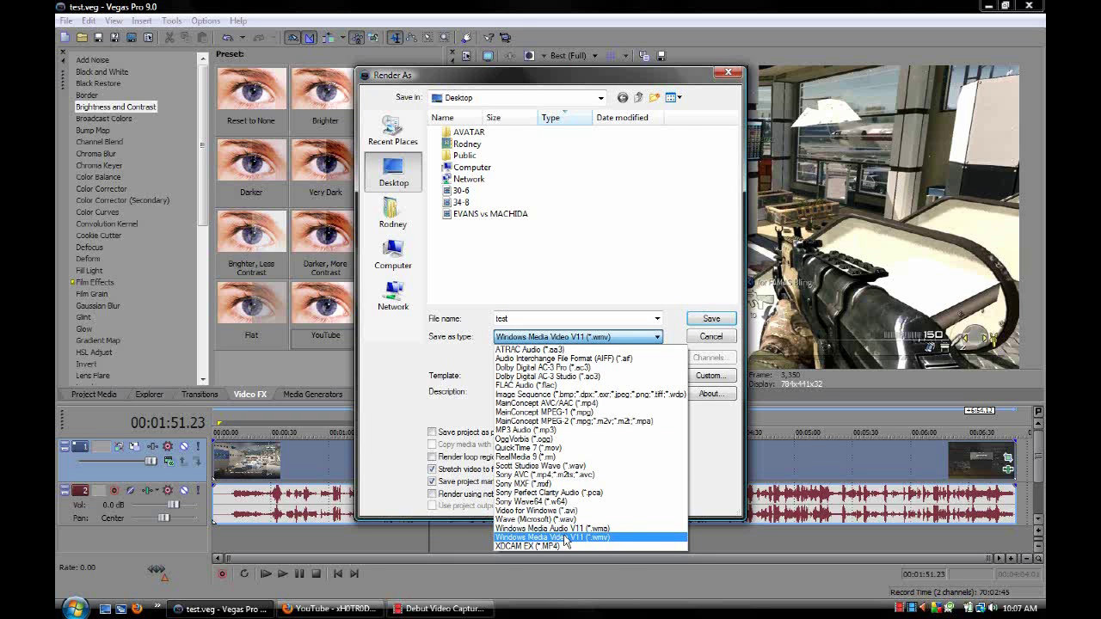
pyautogui.click(657, 338)
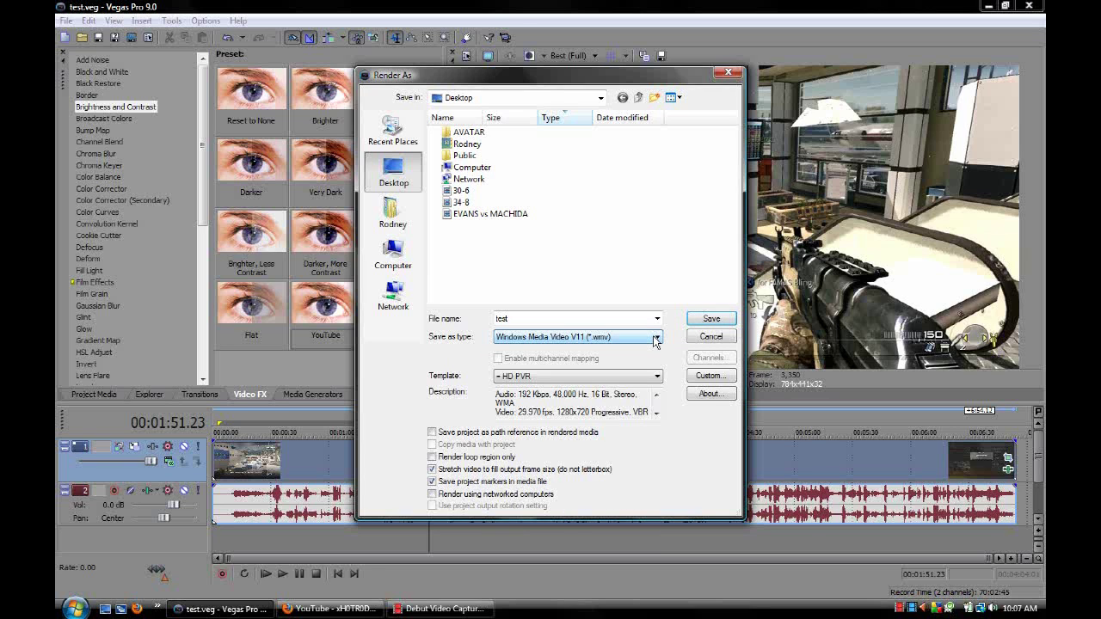
pyautogui.click(633, 377)
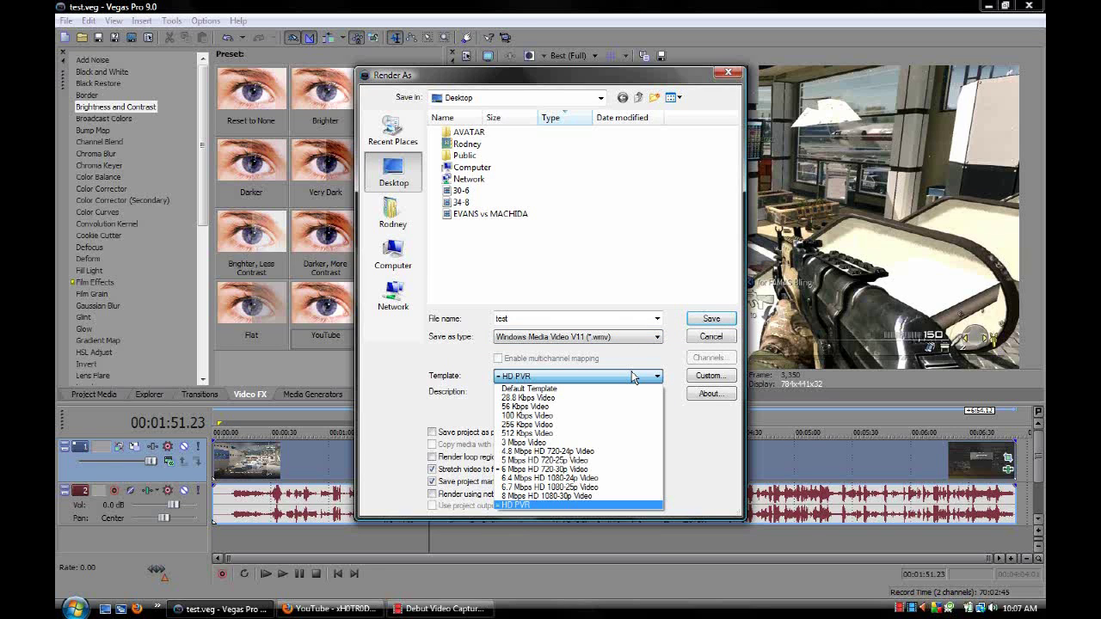
pyautogui.click(632, 377)
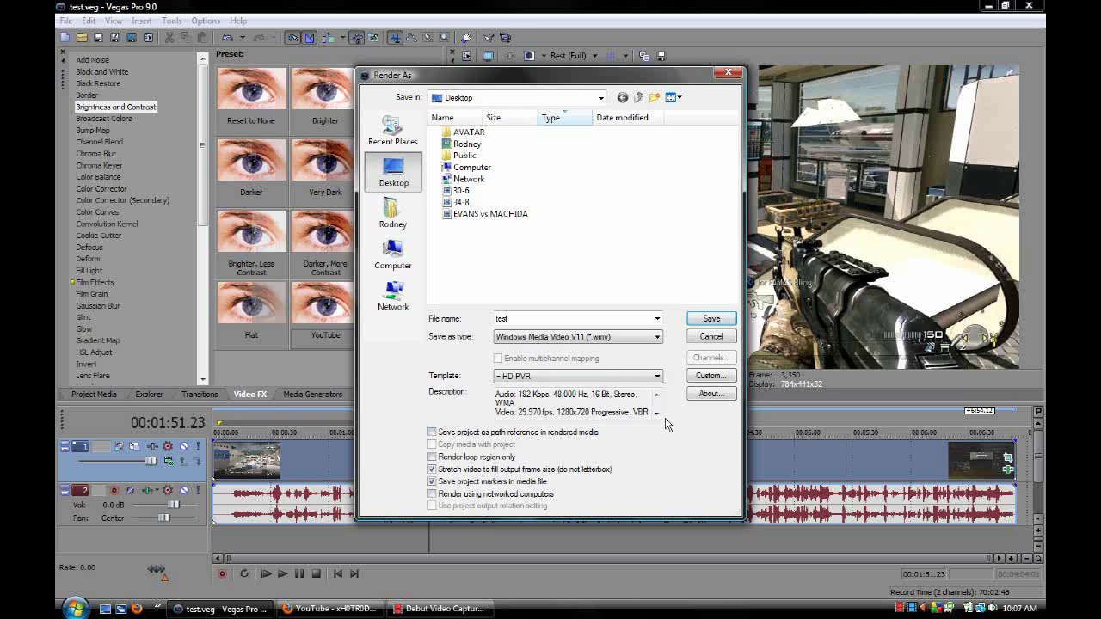
# Customize the render template's audio as CBR mode, Windows Media Audio 9.2 format and 192 kbps, 48 kHz, stereo (A/V) CBR attributes
pyautogui.click(717, 384)
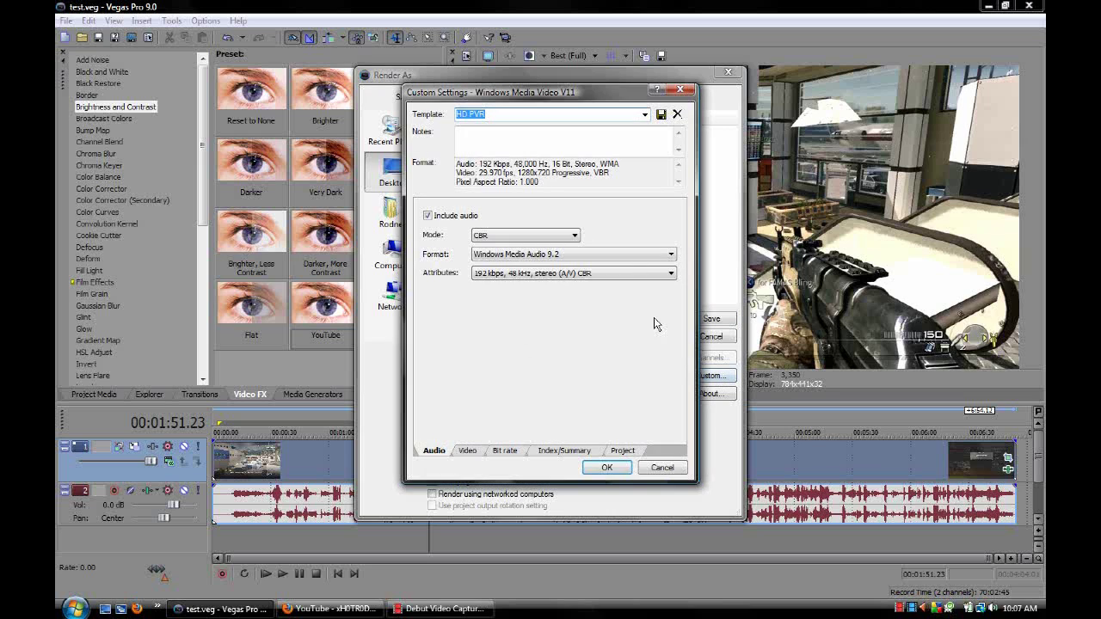
pyautogui.click(501, 237)
pyautogui.click(501, 247)
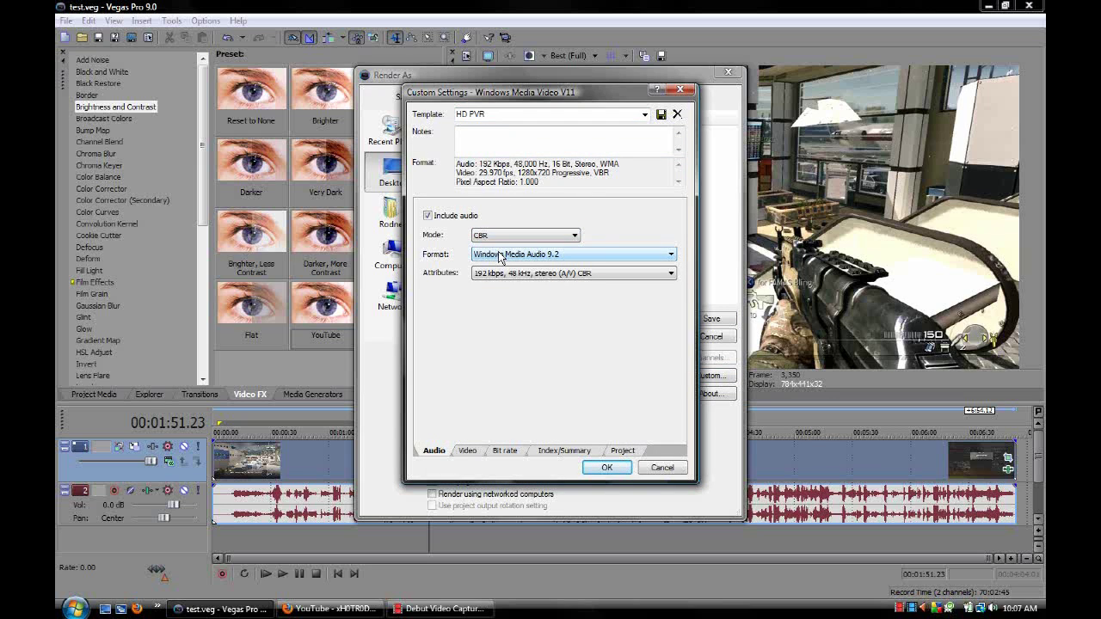
pyautogui.click(502, 255)
pyautogui.click(505, 277)
pyautogui.click(504, 277)
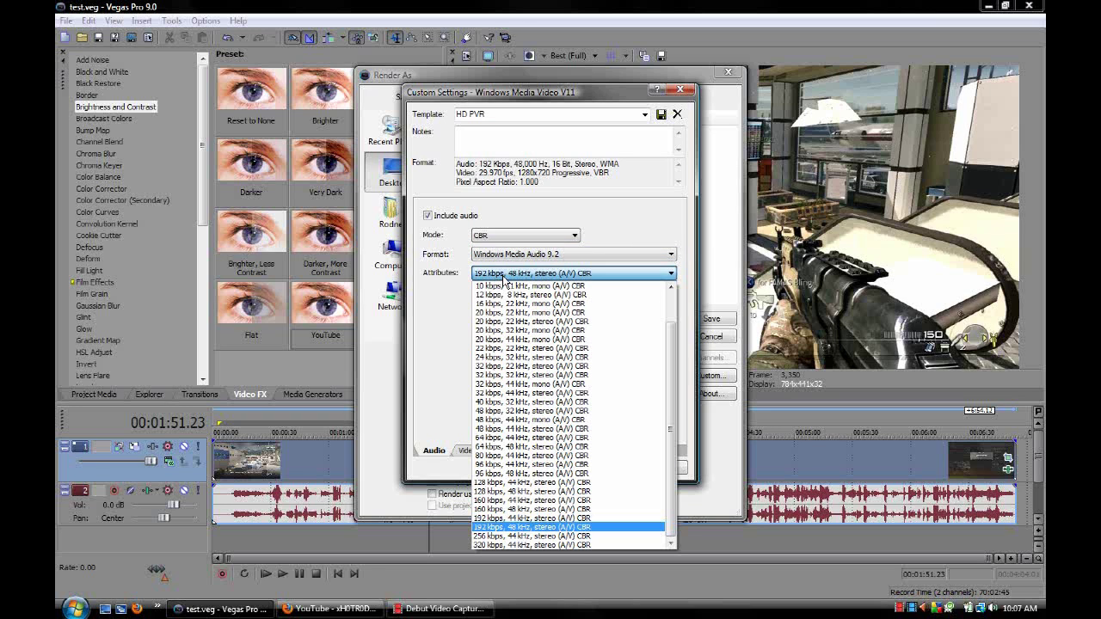
pyautogui.click(493, 528)
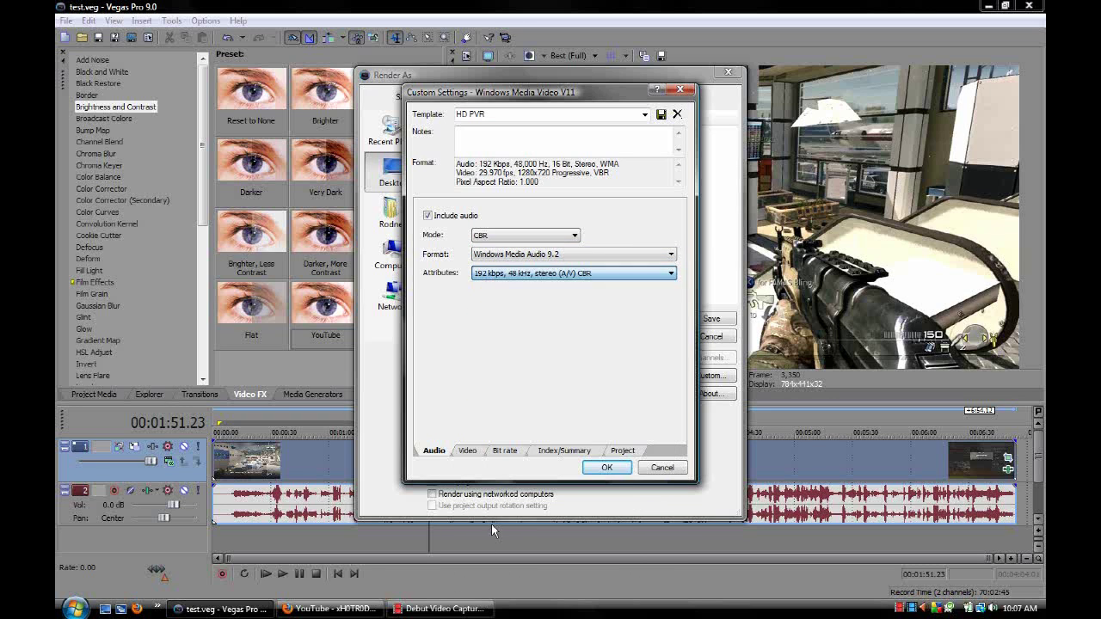
# Configure the template's video as CBR, Windows Media Video 9, High definition (1280x720) and 1.000 (Square) pixel aspect ratio
pyautogui.click(469, 450)
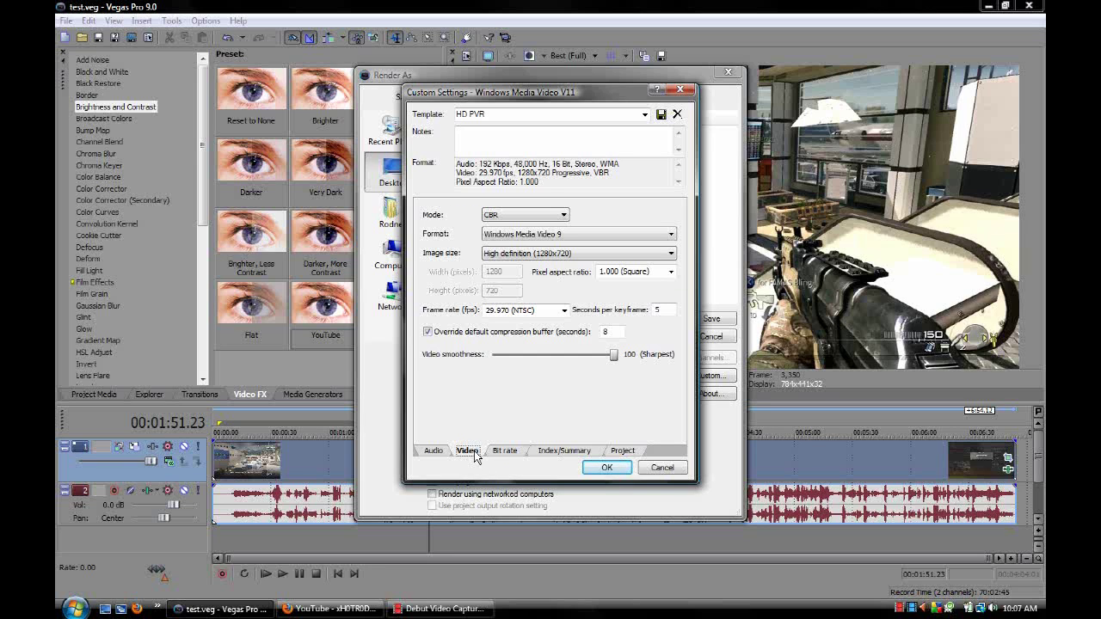
pyautogui.click(564, 215)
pyautogui.click(566, 217)
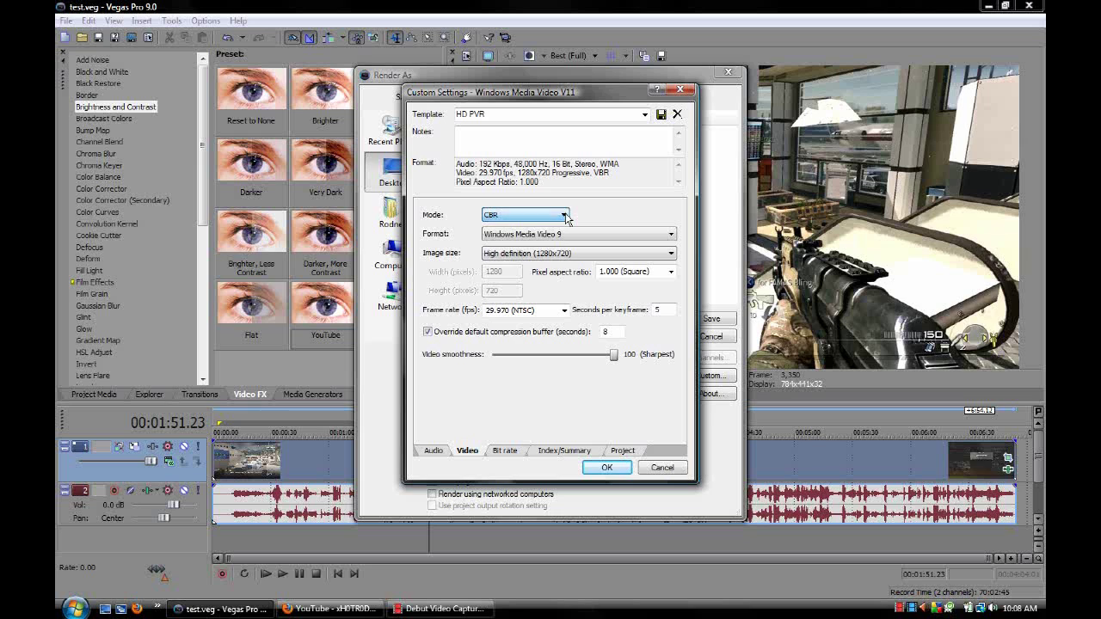
pyautogui.click(670, 234)
pyautogui.click(668, 236)
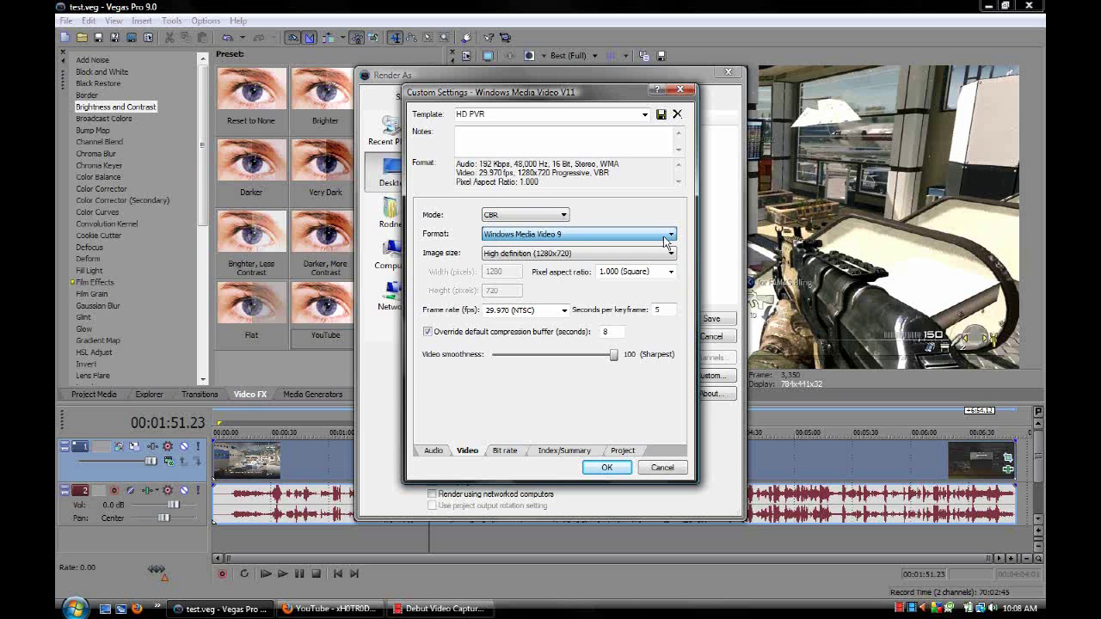
pyautogui.click(670, 253)
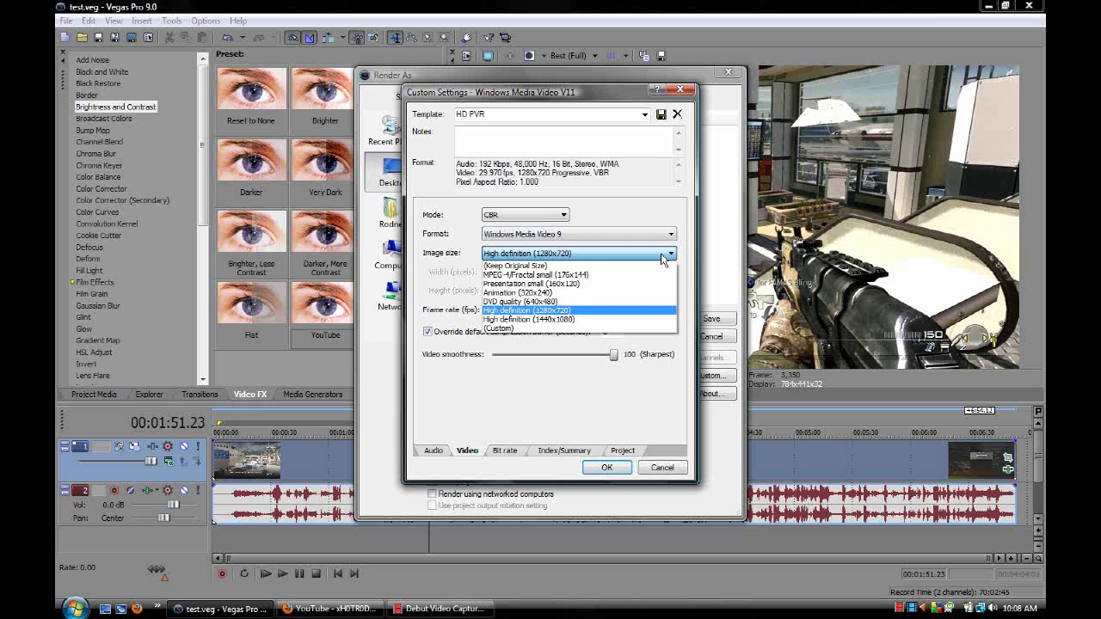
pyautogui.click(628, 315)
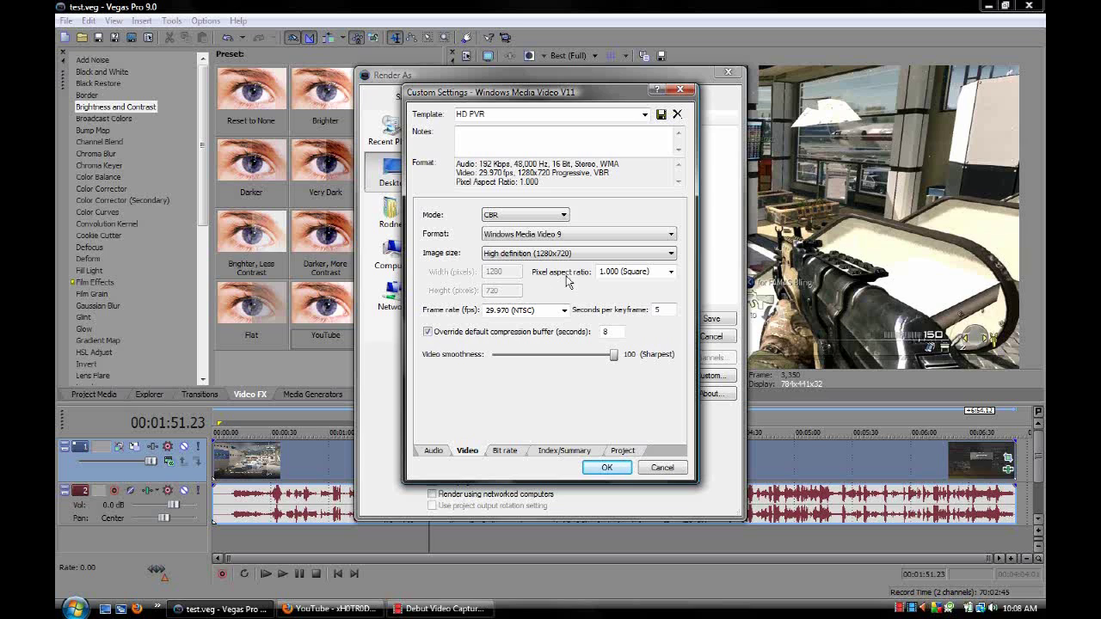
pyautogui.click(671, 272)
pyautogui.click(672, 274)
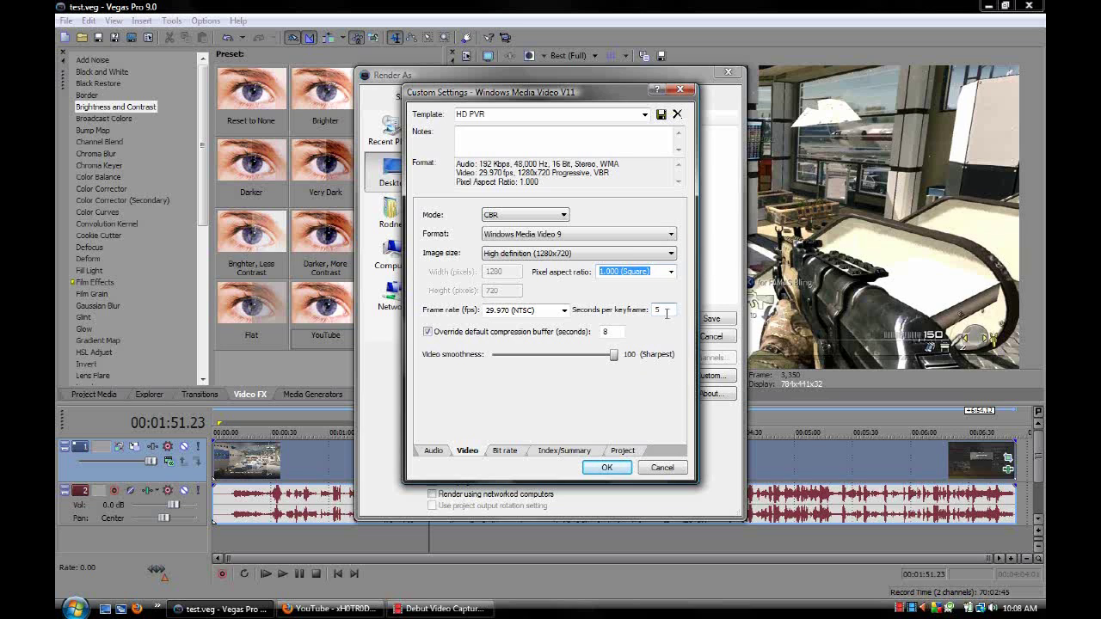
# Use only the Internet/LAN target bit rate at 6 M and leave the index and summary fields empty
pyautogui.click(502, 451)
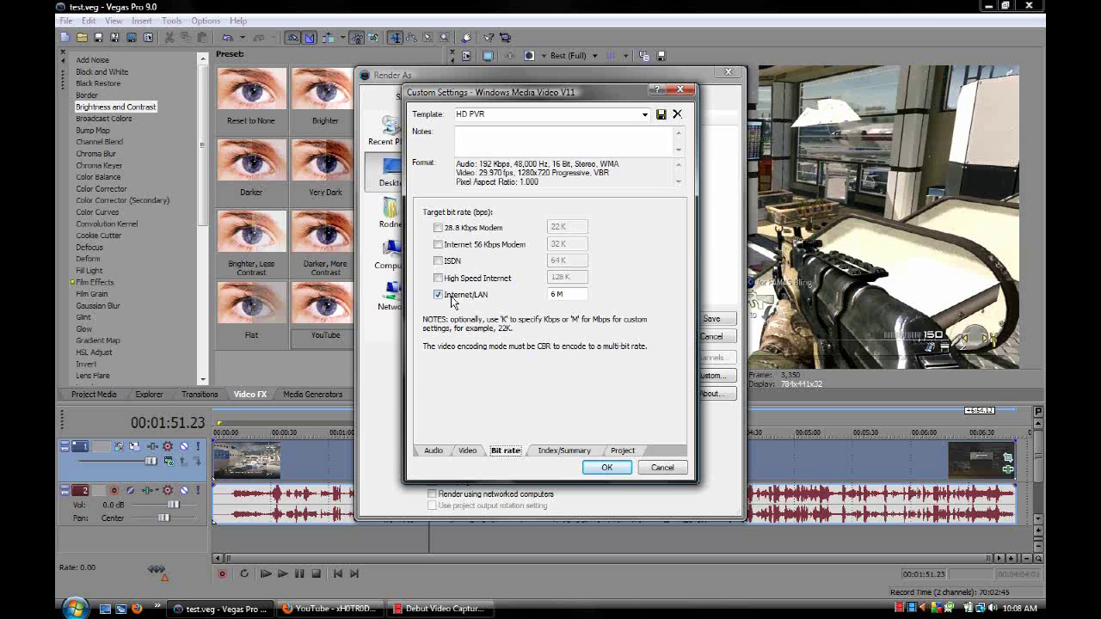
pyautogui.click(567, 296)
pyautogui.click(551, 451)
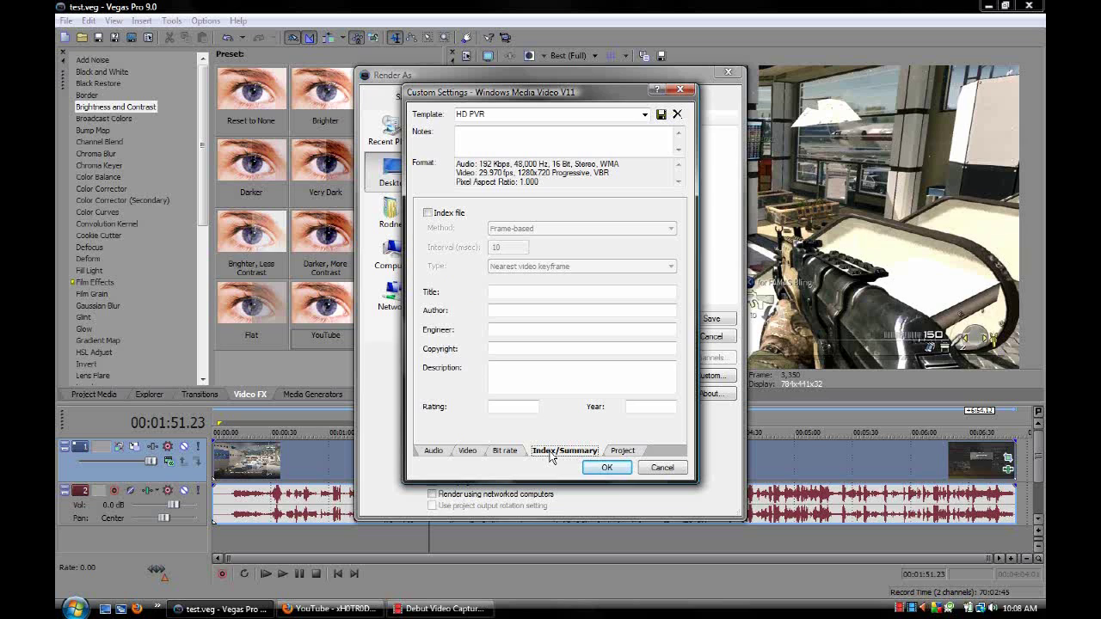
# Set the video rendering quality to Best, accept the custom settings and start rendering test.wmv to the Desktop
pyautogui.click(621, 451)
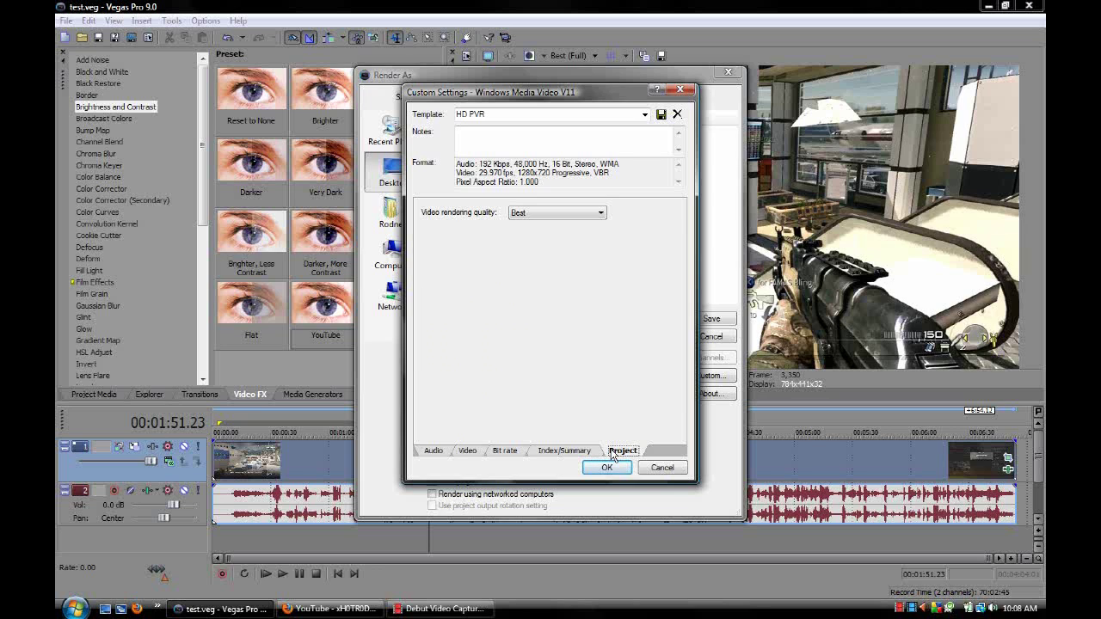
pyautogui.click(600, 213)
pyautogui.click(564, 258)
pyautogui.click(606, 469)
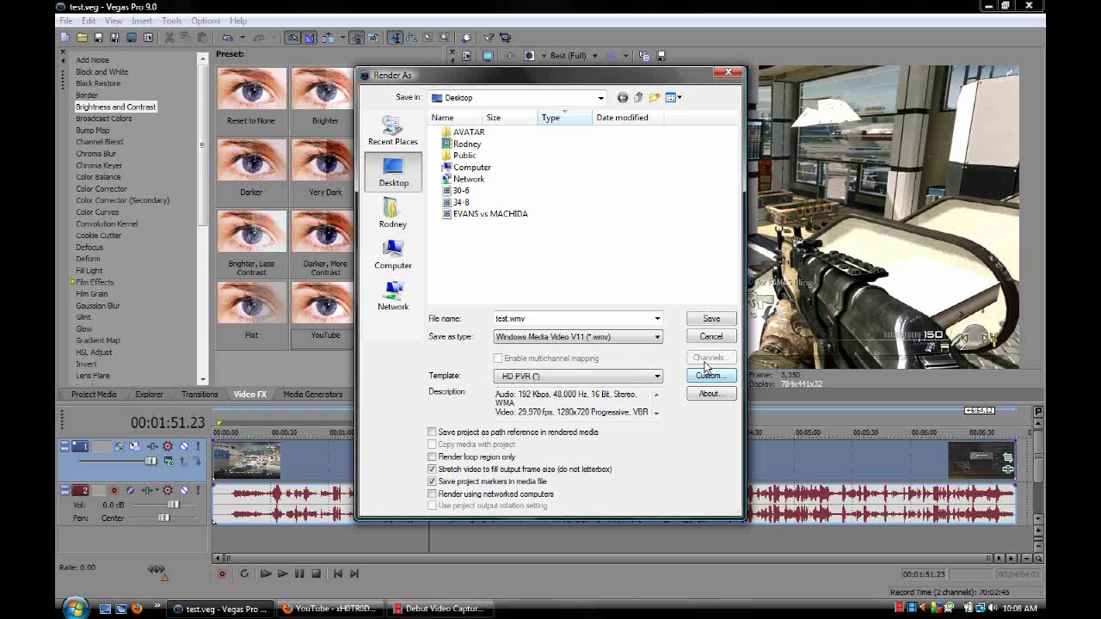
pyautogui.click(710, 320)
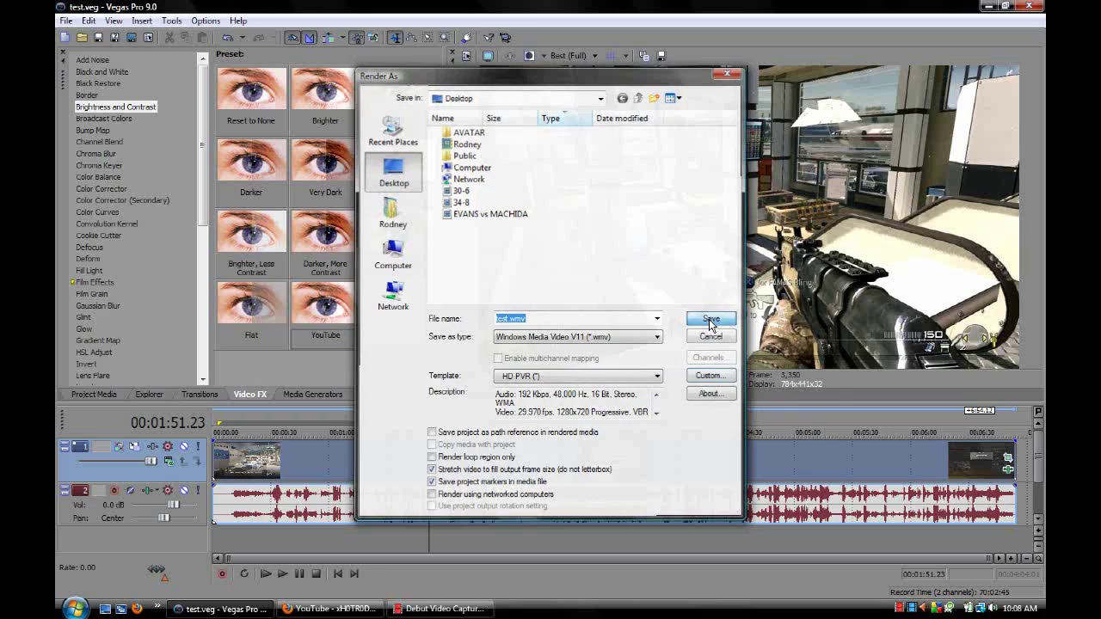